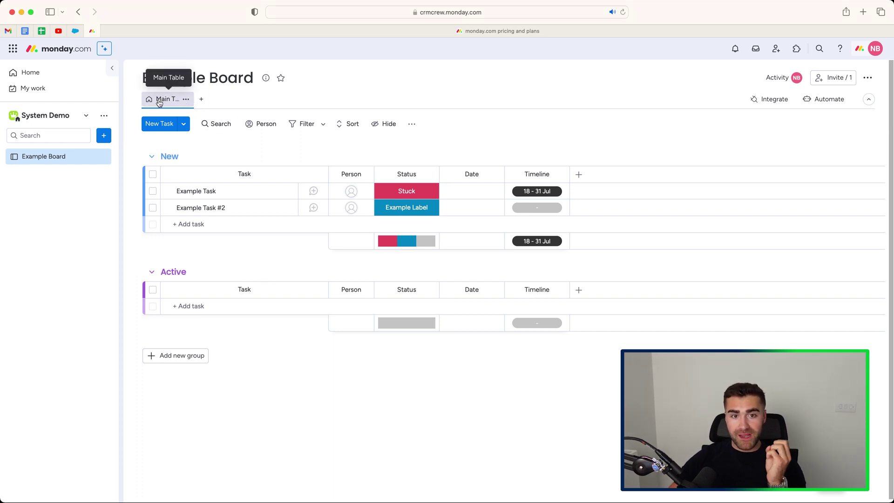
Add a Timeline view to Example Board from the More views catalogue.
{"action": "left_click", "coordinate": [200, 102]}
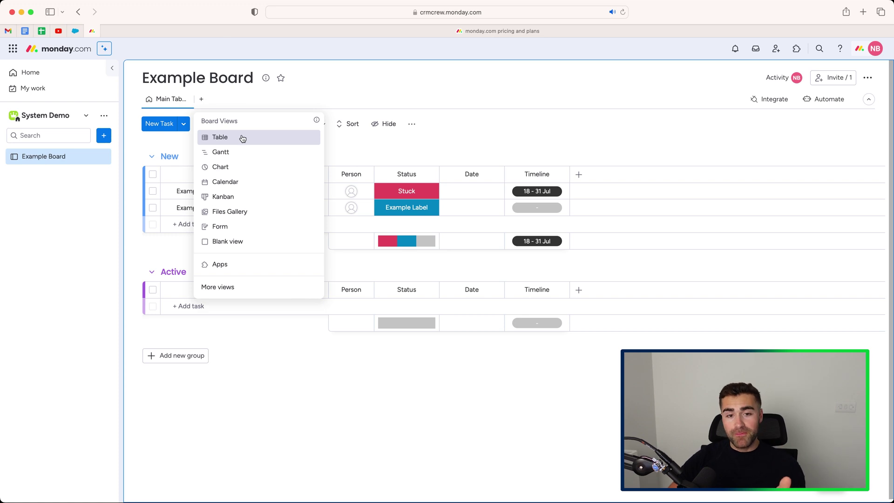
{"action": "left_click", "coordinate": [236, 287]}
{"action": "scroll", "coordinate": [370, 222], "scroll_direction": "down", "scroll_amount": 1}
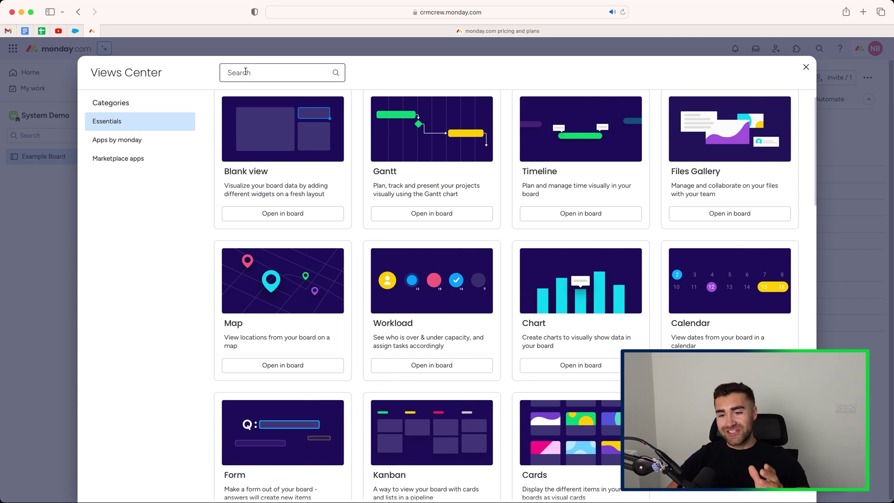
{"action": "scroll", "coordinate": [567, 287], "scroll_direction": "down", "scroll_amount": 1}
{"action": "scroll", "coordinate": [568, 287], "scroll_direction": "up", "scroll_amount": 2}
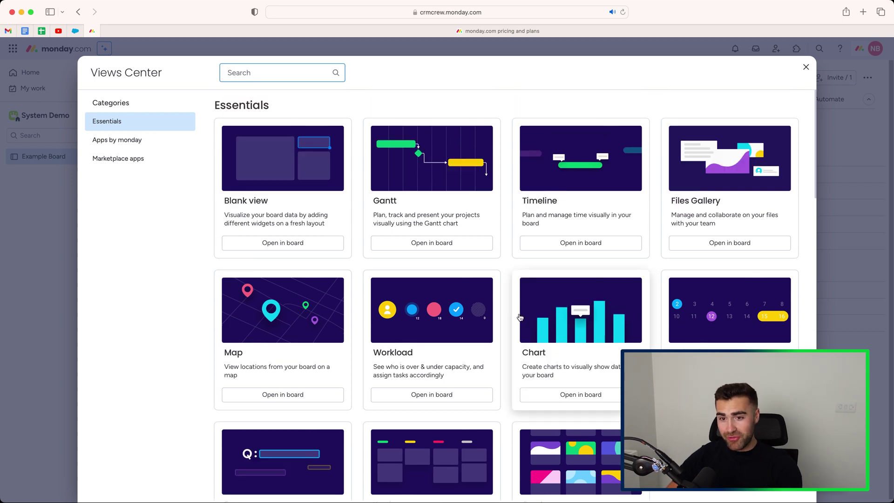
{"action": "left_click", "coordinate": [553, 250]}
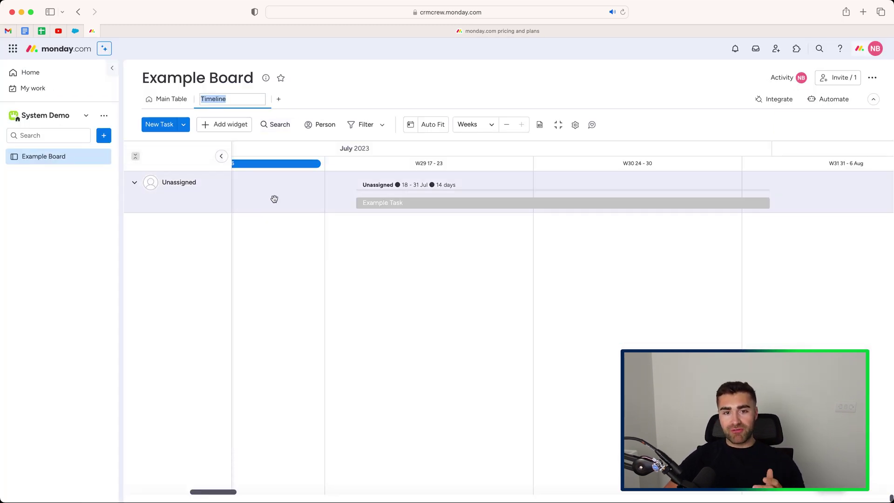
{"action": "left_click", "coordinate": [354, 262]}
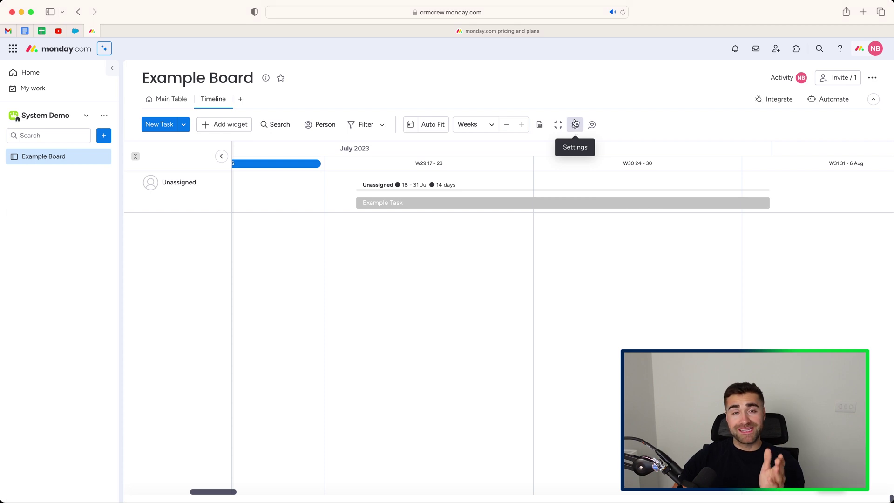
In timeline Settings, toggle the Date column on and off, then group by Status.
{"action": "left_click", "coordinate": [575, 123]}
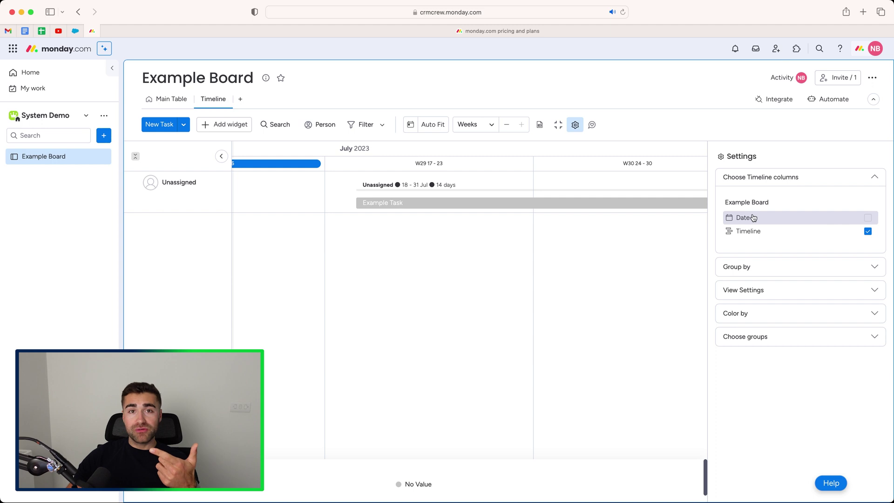
{"action": "left_click", "coordinate": [754, 218]}
{"action": "left_click", "coordinate": [754, 219]}
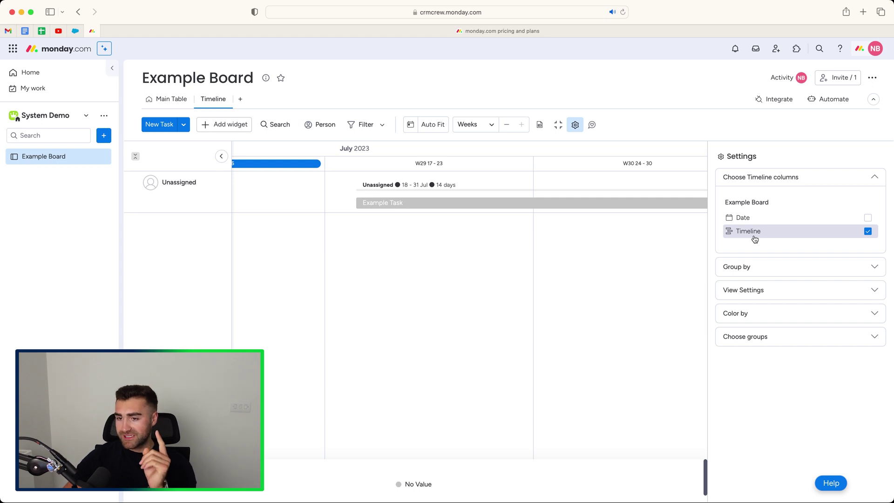
{"action": "left_click", "coordinate": [749, 181]}
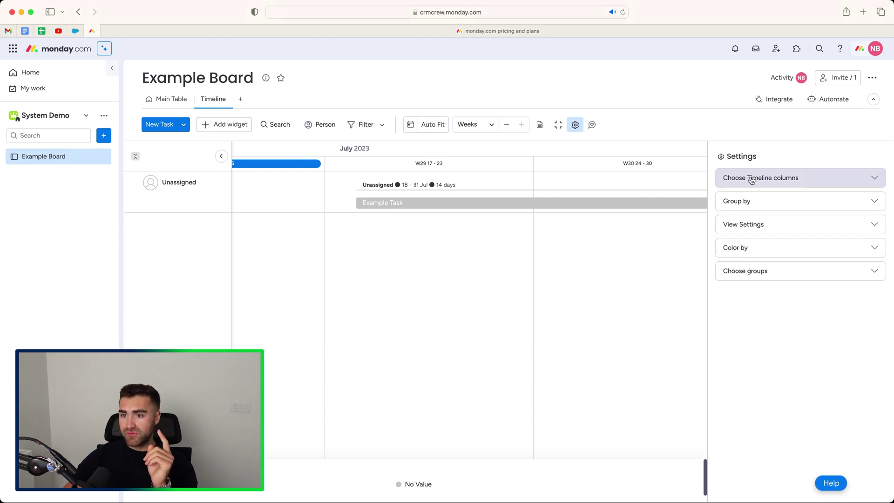
{"action": "left_click", "coordinate": [742, 205]}
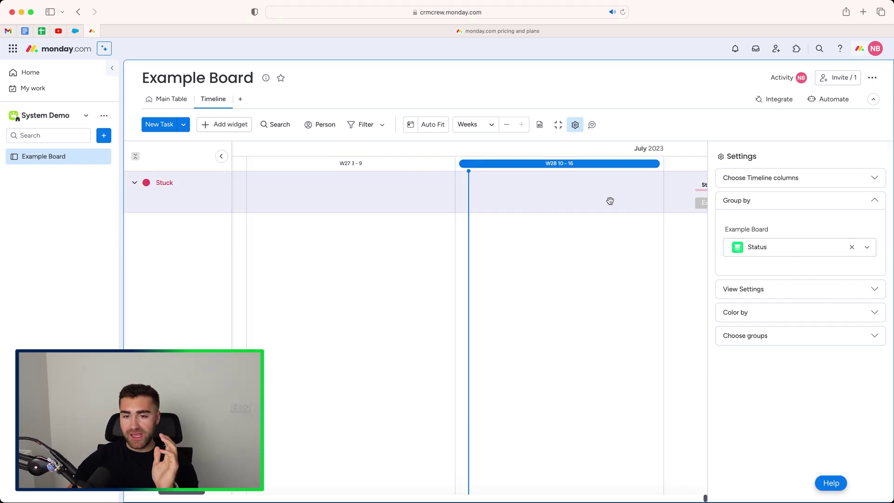
{"action": "scroll", "coordinate": [610, 201], "scroll_direction": "right", "scroll_amount": 5}
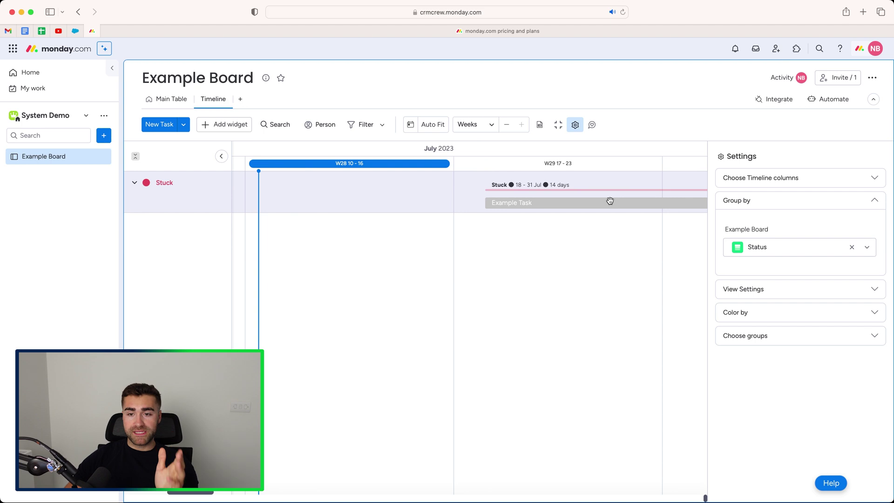
Set Example Task #2's timeline to 17–24 Jul in Main Table and view it on Timeline.
{"action": "left_click", "coordinate": [150, 103]}
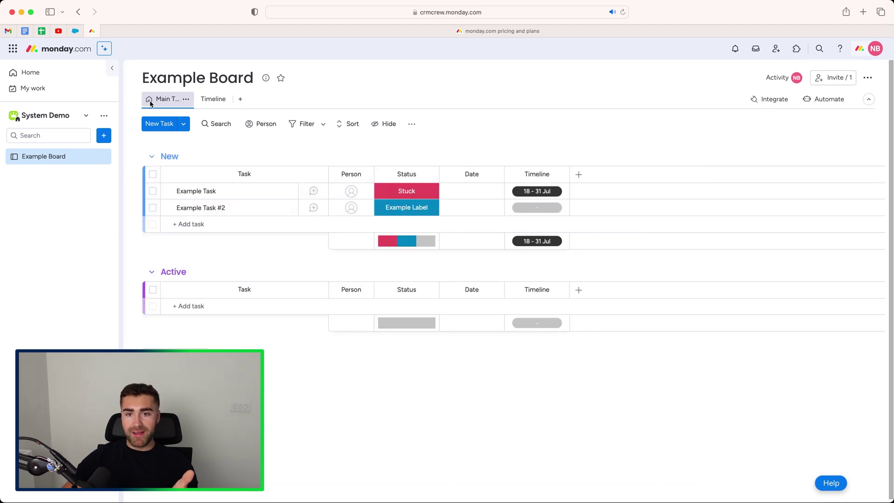
{"action": "left_click", "coordinate": [527, 209]}
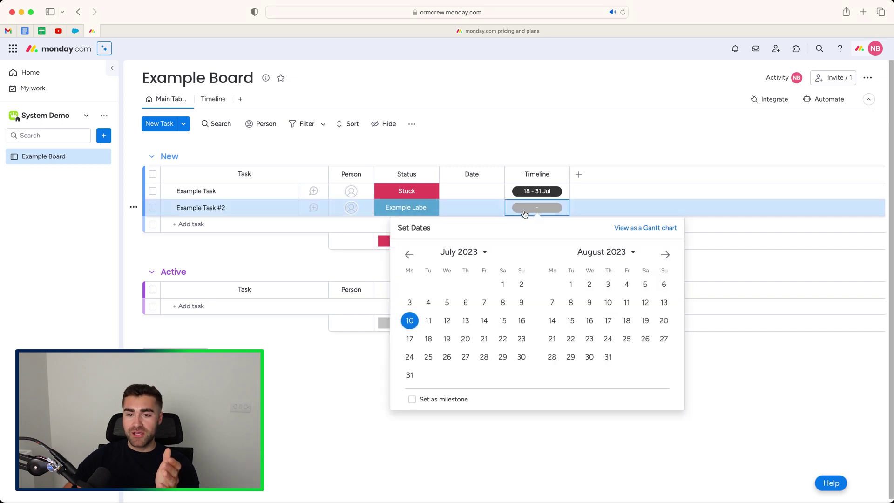
{"action": "left_click", "coordinate": [409, 340]}
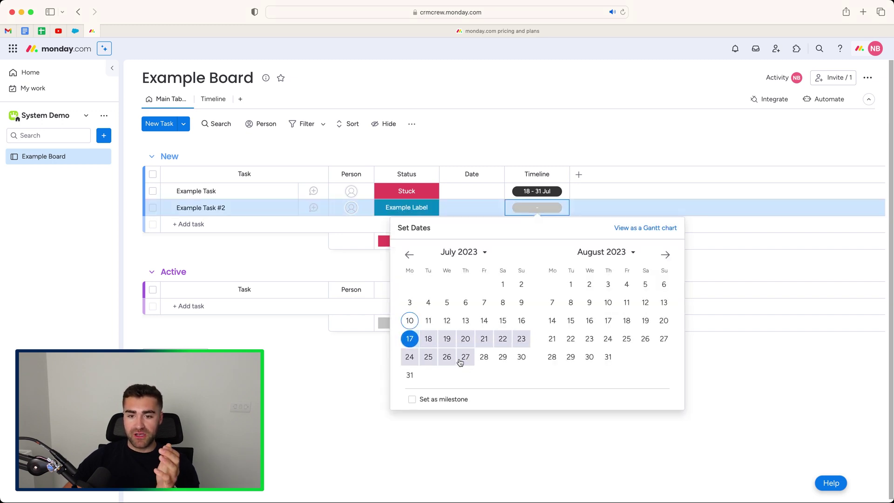
{"action": "left_click", "coordinate": [409, 357]}
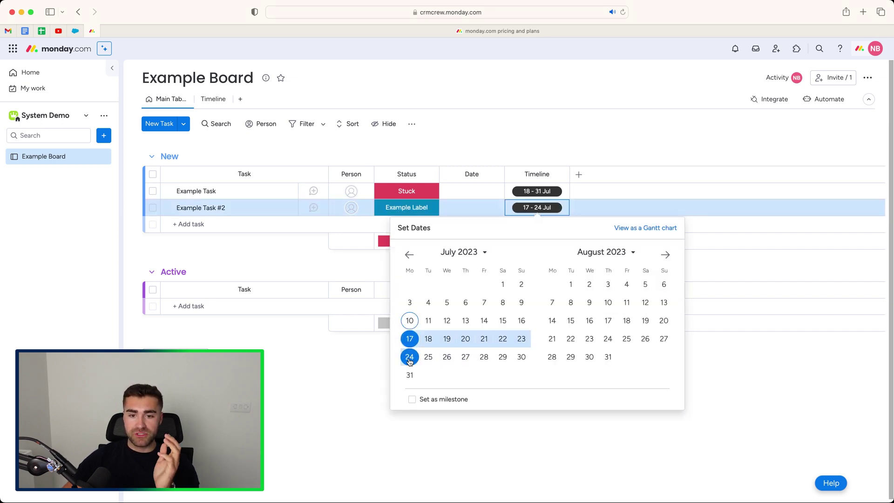
{"action": "left_click", "coordinate": [499, 146]}
{"action": "left_click", "coordinate": [209, 105]}
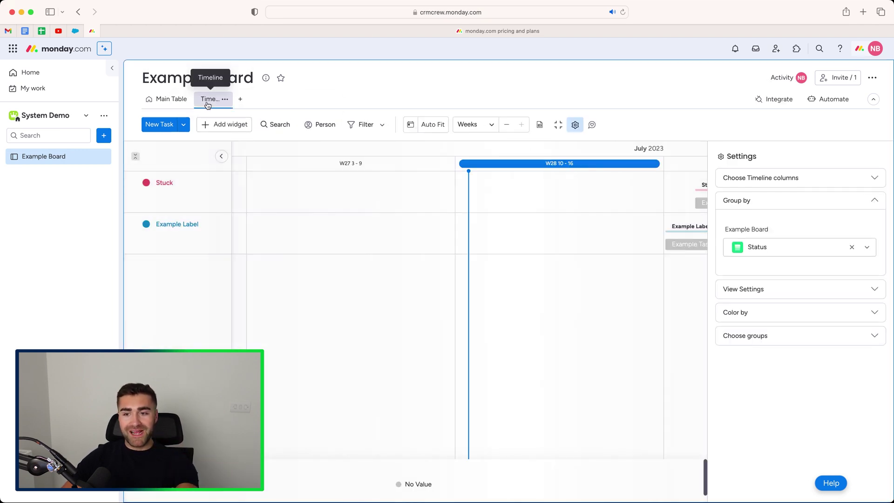
{"action": "scroll", "coordinate": [441, 286], "scroll_direction": "right", "scroll_amount": 5}
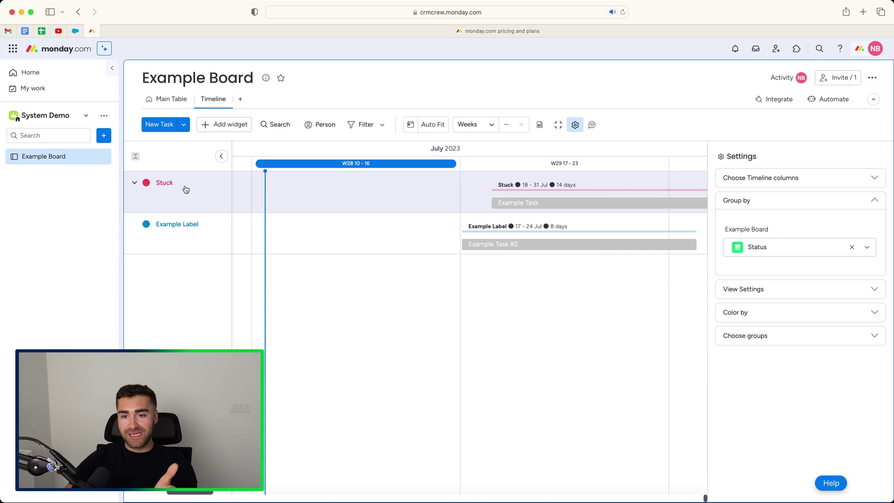
Add Example Task #3 to the New group and mark its status Done.
{"action": "left_click", "coordinate": [163, 99]}
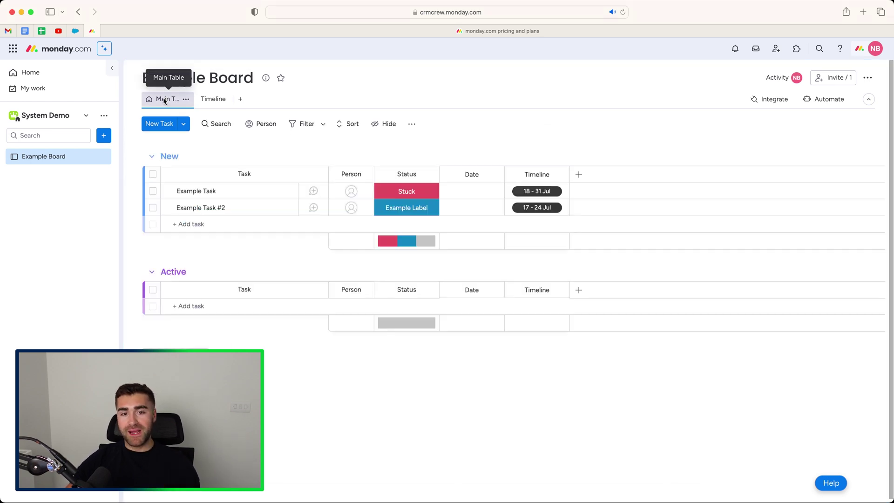
{"action": "left_click", "coordinate": [216, 219]}
{"action": "type", "text": "Ex"}
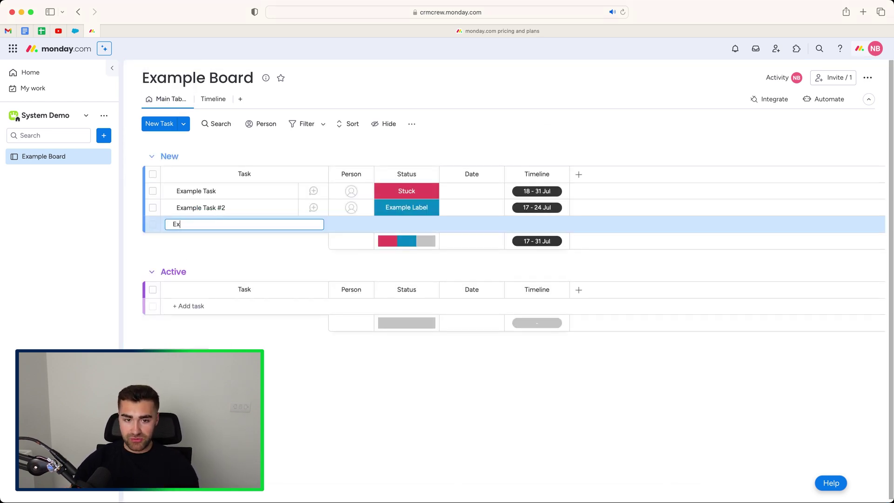
{"action": "type", "text": "ample Task #3"}
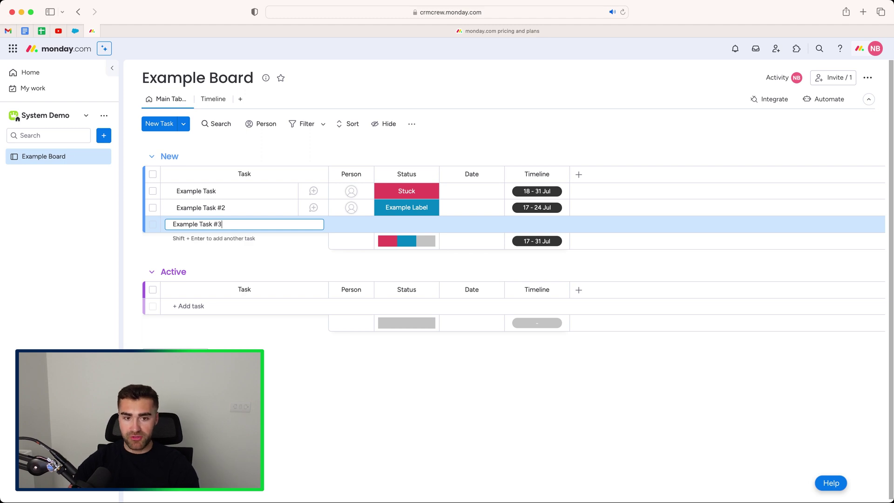
{"action": "key", "text": "Return"}
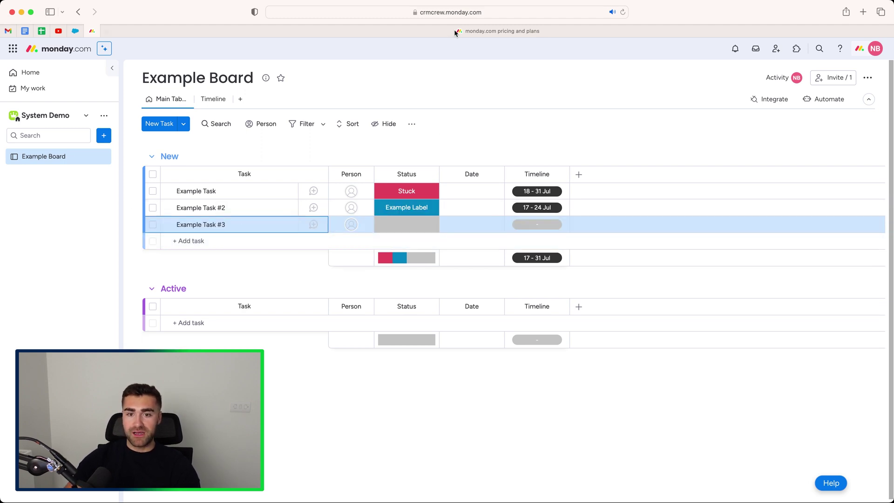
{"action": "left_click", "coordinate": [414, 222]}
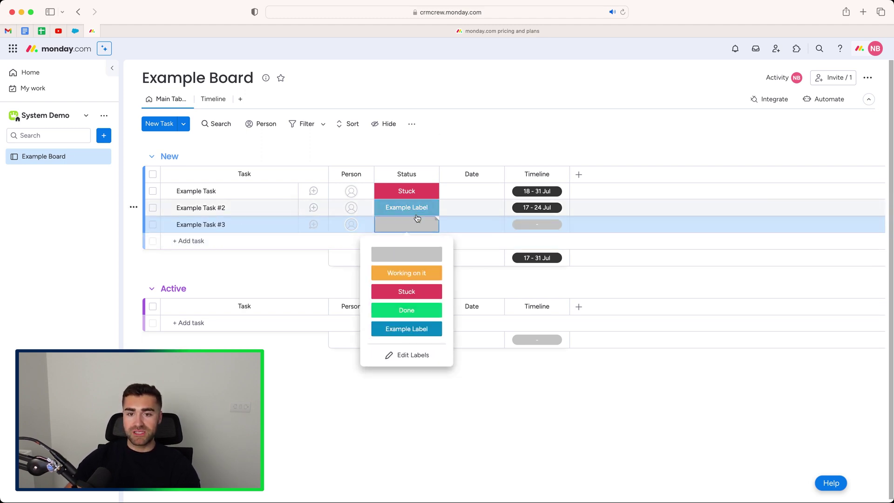
{"action": "left_click", "coordinate": [395, 311]}
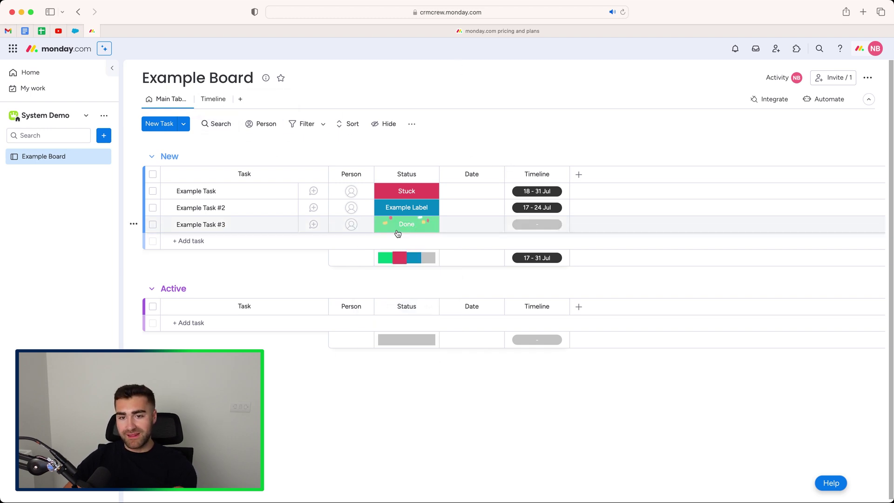
{"action": "left_click", "coordinate": [214, 99]}
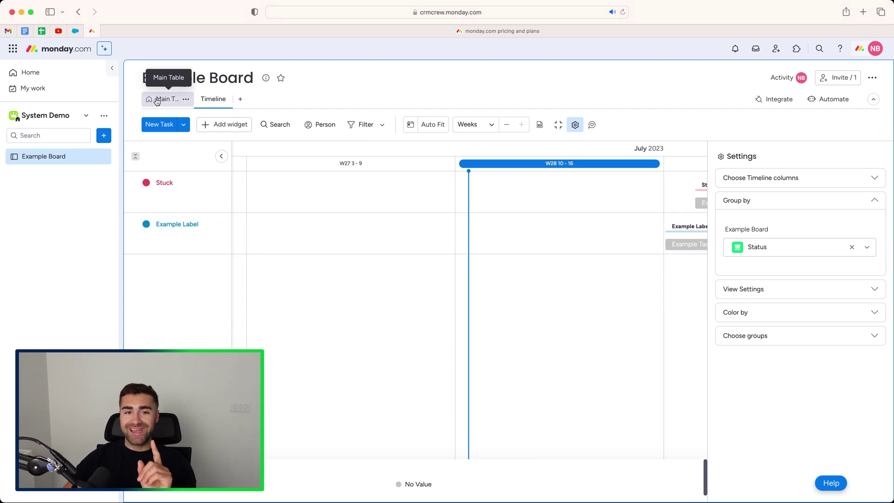
Give Example Task #3 a 3–16 Jul timeline and view it on the Timeline.
{"action": "left_click", "coordinate": [157, 101]}
{"action": "left_click", "coordinate": [537, 224]}
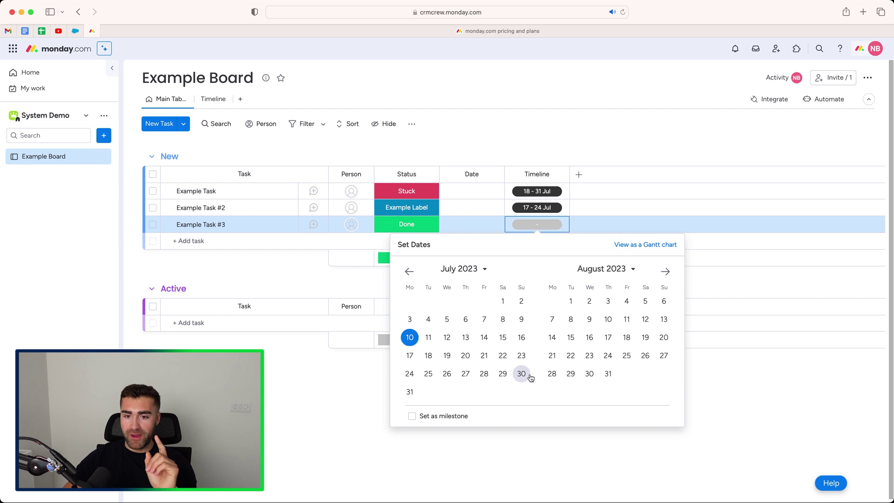
{"action": "left_click", "coordinate": [410, 319]}
{"action": "left_click", "coordinate": [522, 337]}
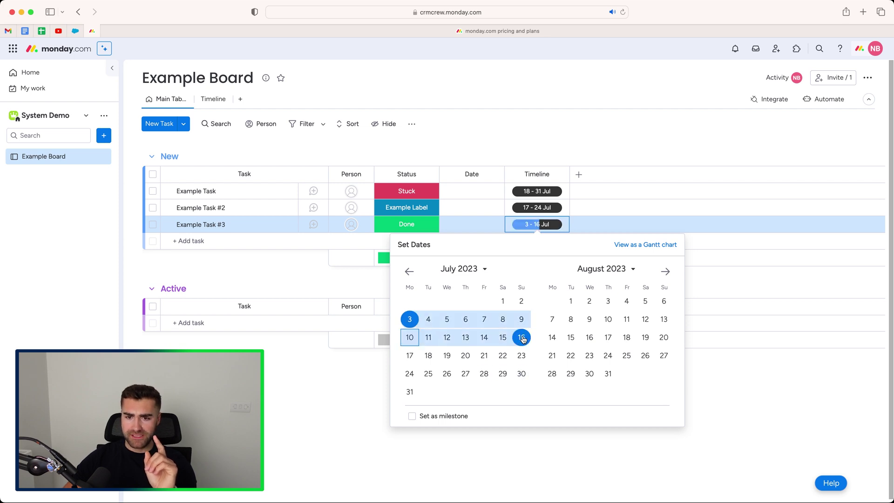
{"action": "left_click", "coordinate": [522, 137]}
{"action": "left_click", "coordinate": [213, 99]}
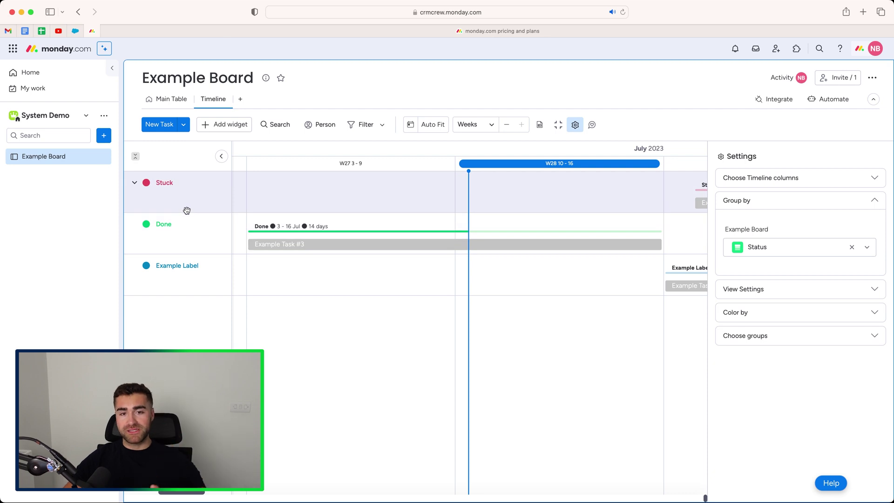
Drag Example Task #3 into the Active group and group the timeline by Group.
{"action": "mouse_move", "coordinate": [382, 248]}
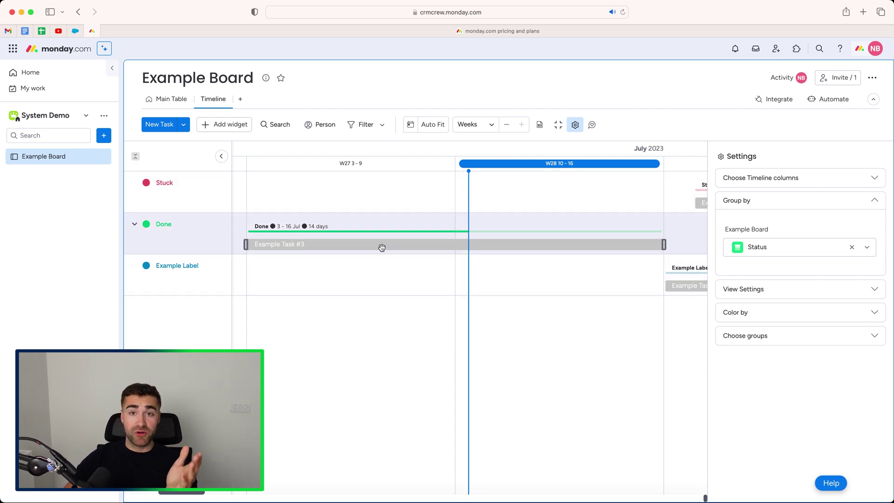
{"action": "left_click", "coordinate": [773, 251]}
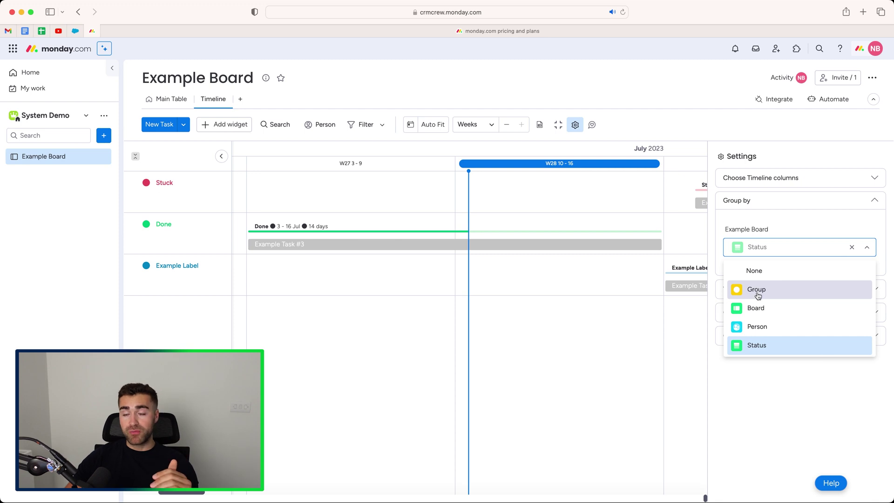
{"action": "left_click", "coordinate": [168, 99]}
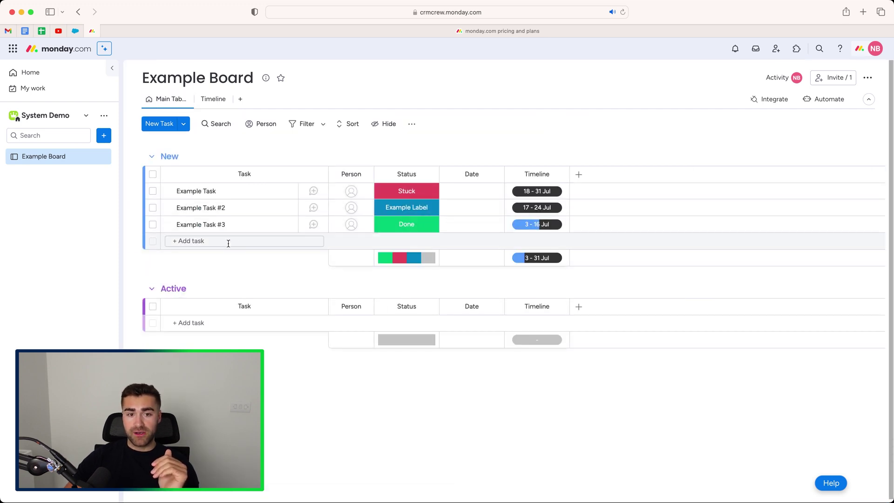
{"action": "left_click_drag", "start_coordinate": [233, 225], "coordinate": [238, 295]}
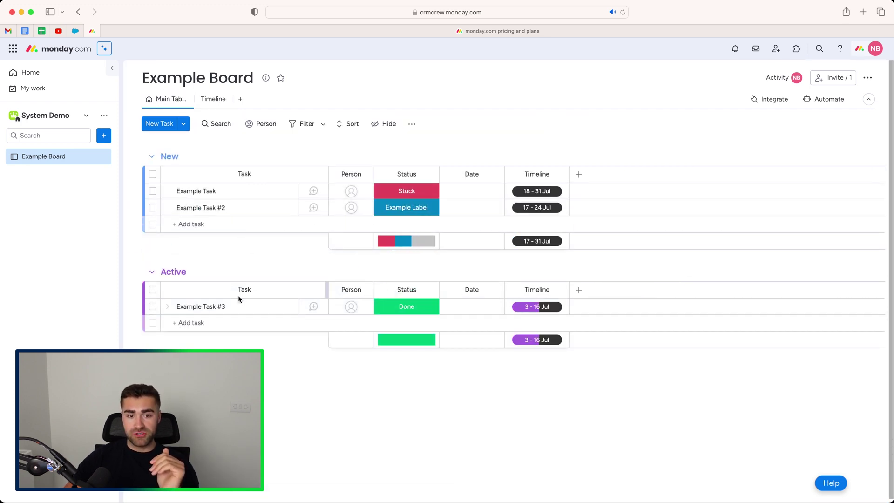
{"action": "left_click", "coordinate": [210, 99]}
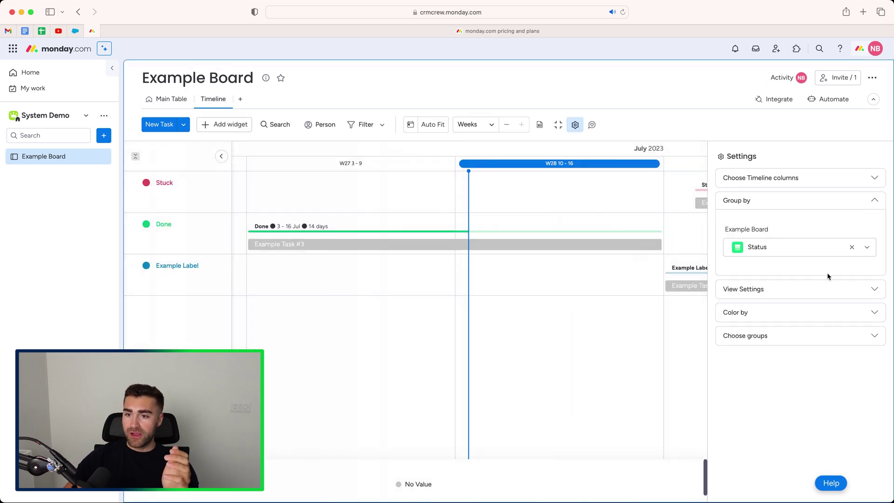
{"action": "left_click", "coordinate": [791, 247]}
{"action": "left_click", "coordinate": [763, 294]}
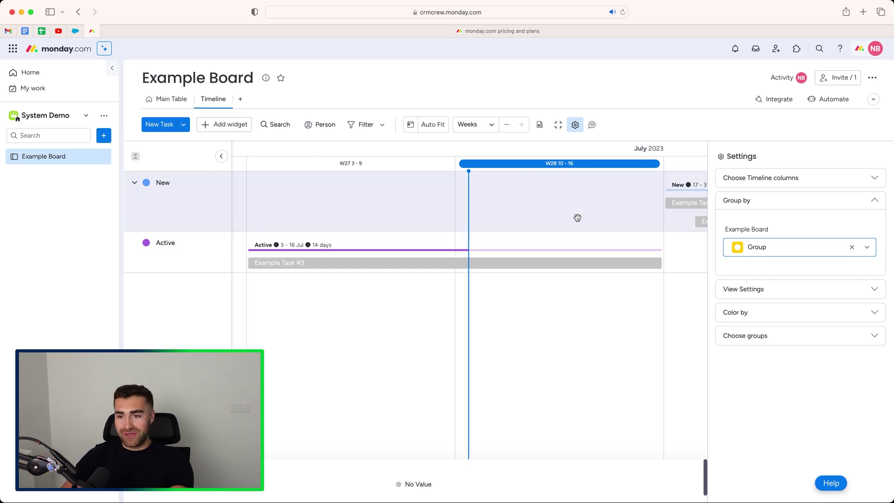
Expand View Settings and toggle Show Group Summary off and back on.
{"action": "left_click", "coordinate": [753, 203]}
{"action": "left_click", "coordinate": [745, 224]}
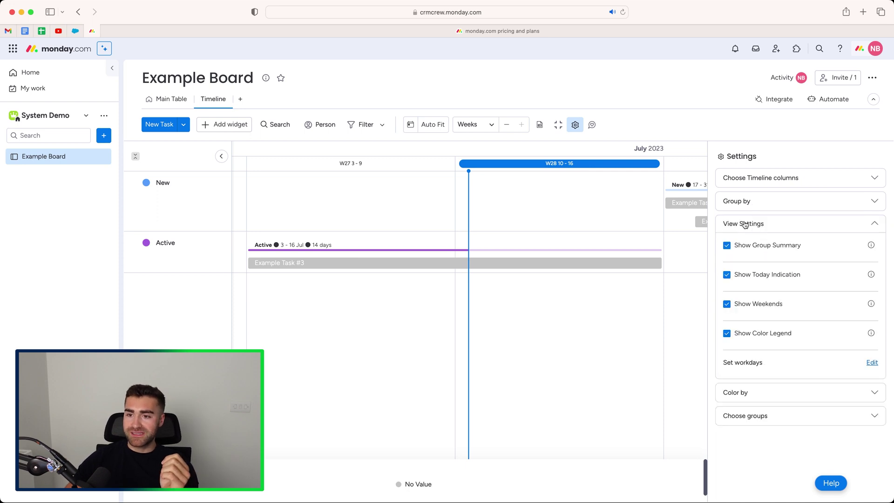
{"action": "left_click", "coordinate": [757, 249]}
{"action": "left_click", "coordinate": [758, 249]}
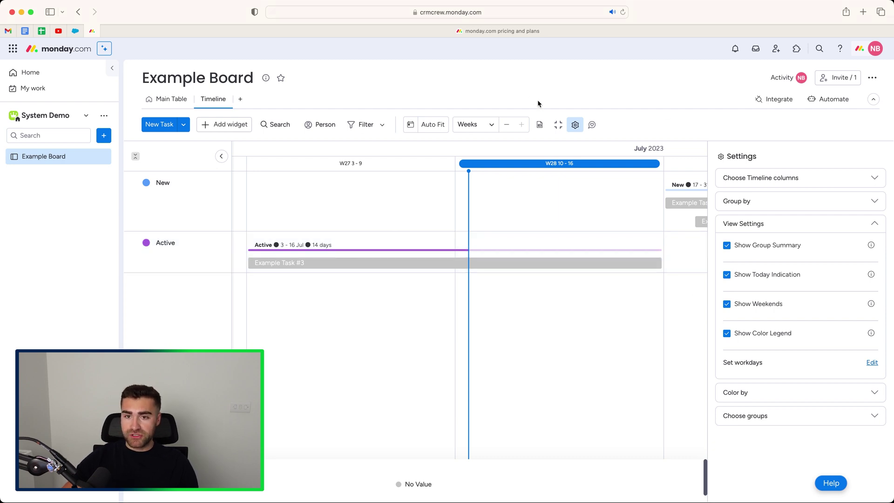
Switch the timescale to Months, re-toggling group summaries and the today line.
{"action": "left_click", "coordinate": [475, 122]}
{"action": "left_click", "coordinate": [467, 175]}
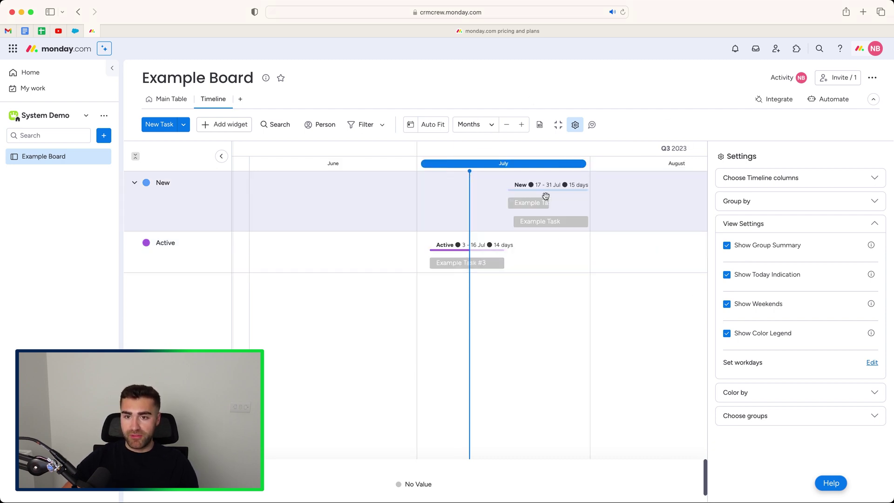
{"action": "left_click", "coordinate": [750, 246]}
{"action": "left_click", "coordinate": [750, 247]}
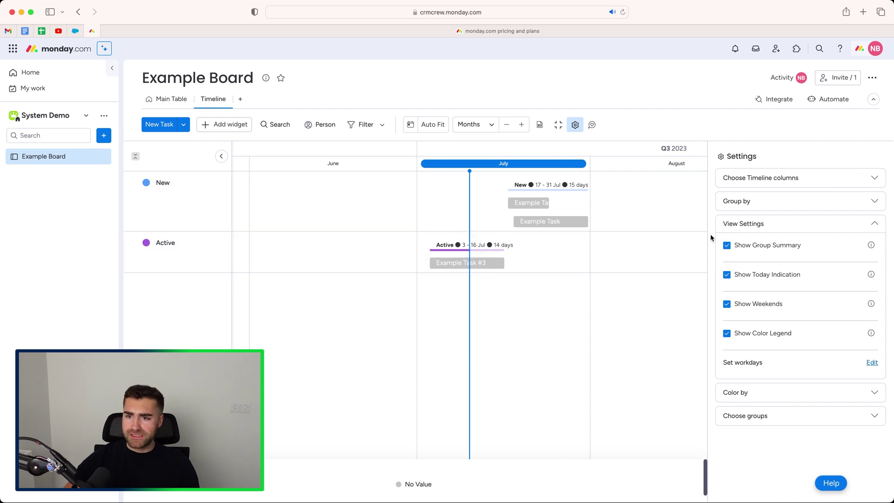
{"action": "left_click", "coordinate": [742, 278]}
{"action": "left_click", "coordinate": [743, 278]}
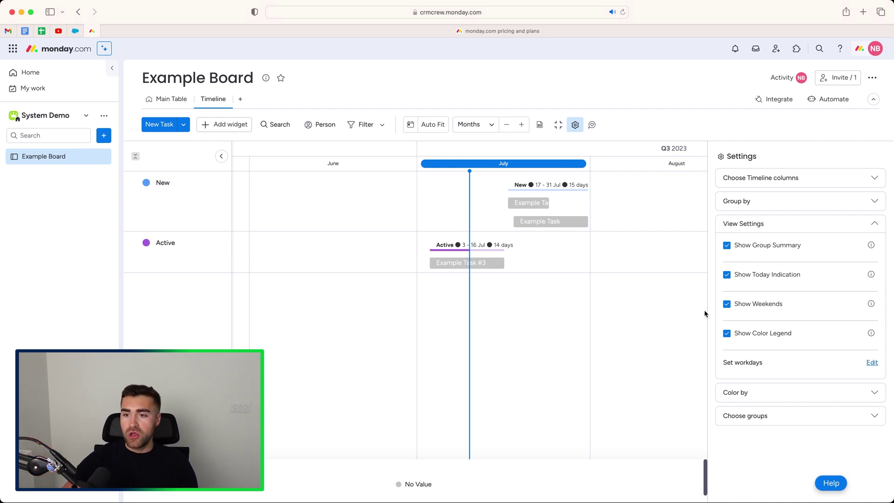
Change the timescale to Weeks then Days, and toggle Show Weekends off and back on.
{"action": "left_click", "coordinate": [469, 122]}
{"action": "left_click", "coordinate": [468, 157]}
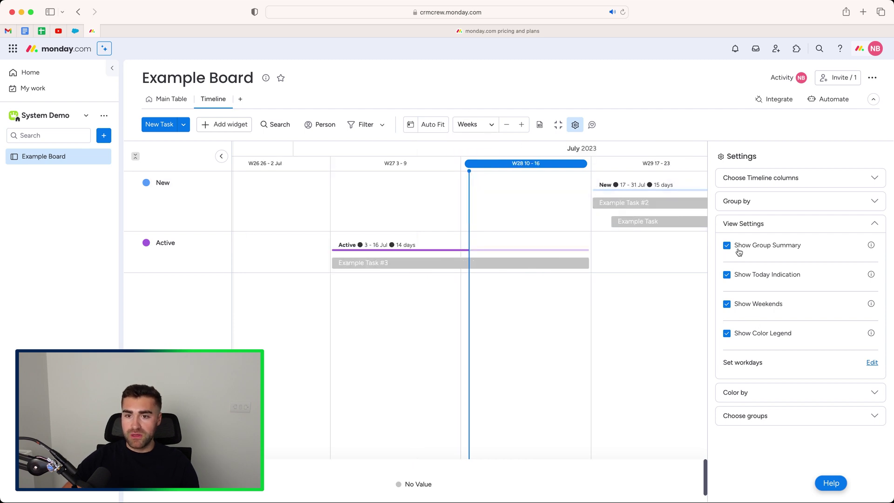
{"action": "left_click", "coordinate": [473, 130]}
{"action": "left_click", "coordinate": [467, 140]}
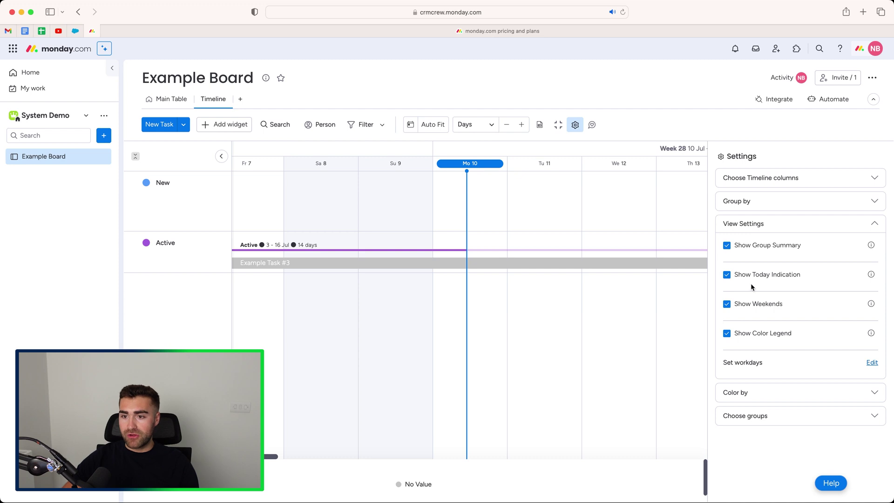
{"action": "left_click", "coordinate": [742, 306]}
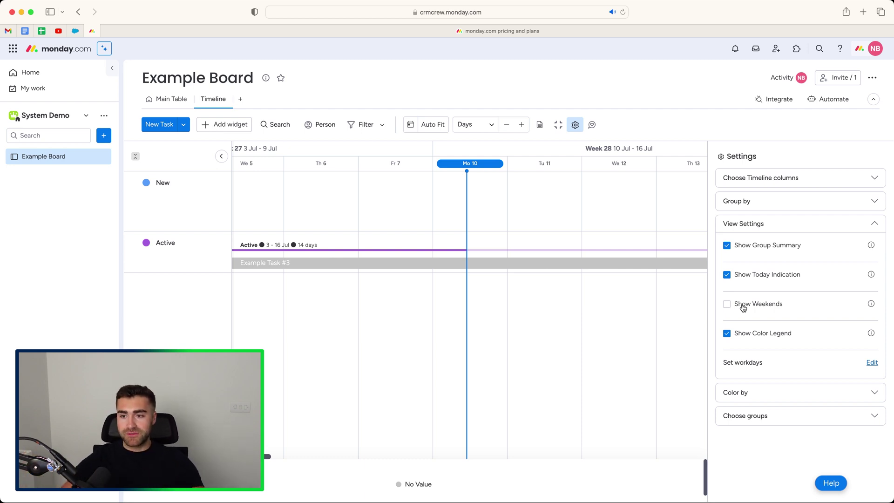
{"action": "left_click", "coordinate": [743, 305]}
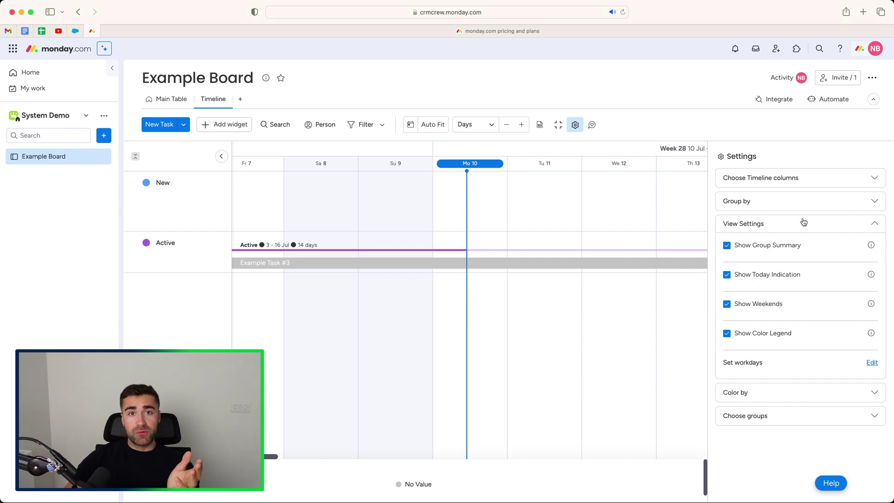
Colour the timeline bars by Status, set the scale to Months, and return to Main Table.
{"action": "left_click", "coordinate": [746, 393]}
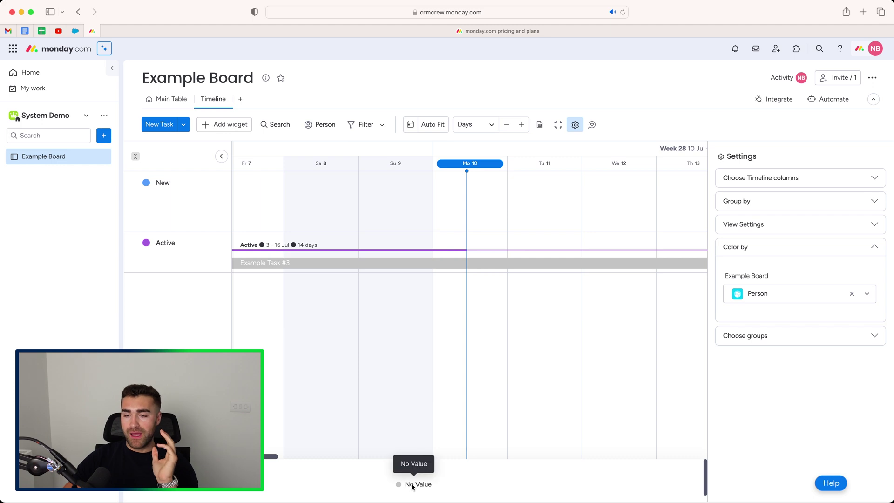
{"action": "left_click", "coordinate": [783, 223]}
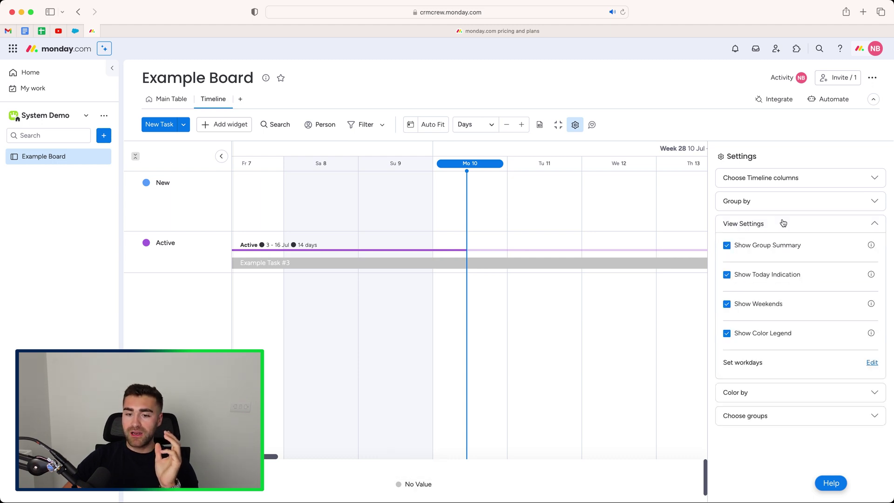
{"action": "left_click", "coordinate": [783, 224]}
{"action": "left_click", "coordinate": [793, 249]}
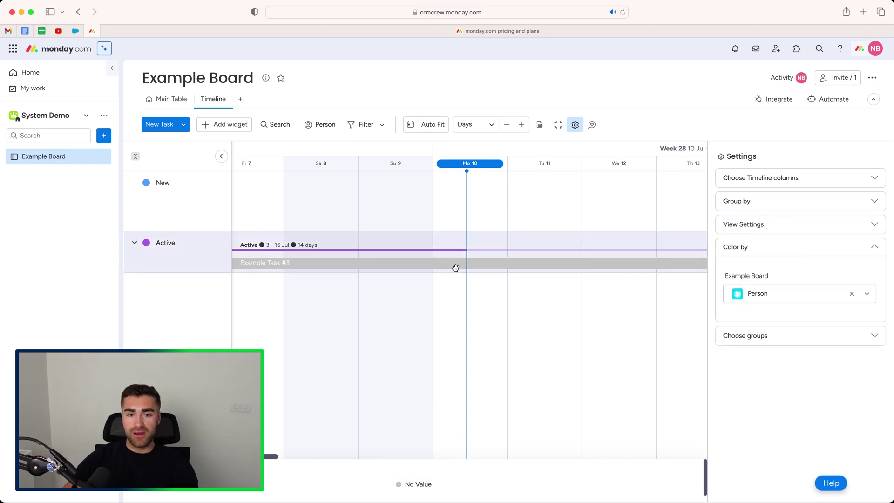
{"action": "left_click", "coordinate": [747, 293]}
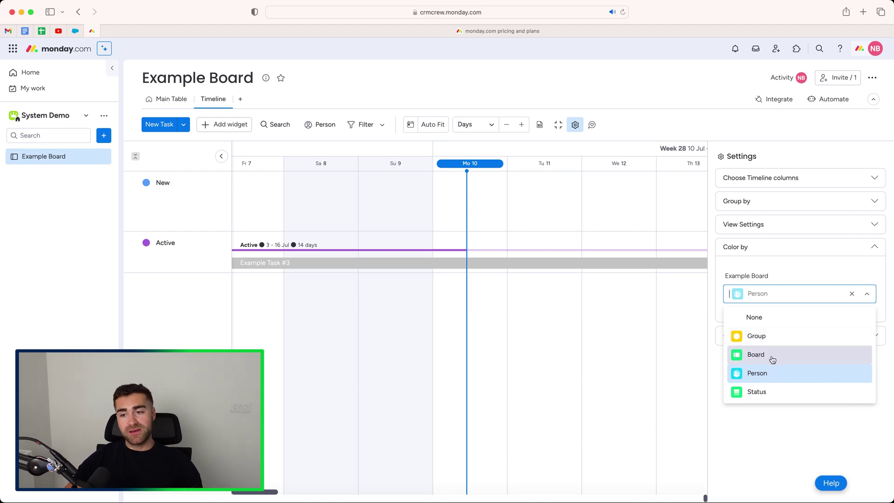
{"action": "left_click", "coordinate": [756, 393]}
{"action": "left_click", "coordinate": [483, 130]}
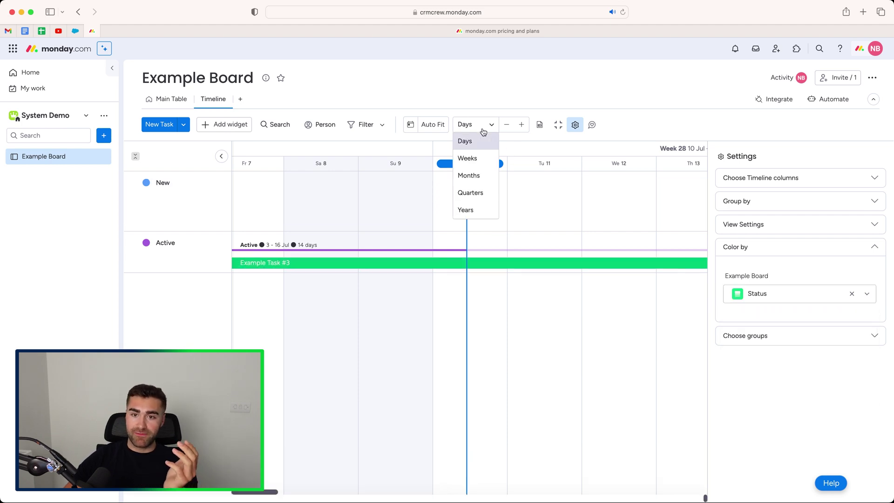
{"action": "left_click", "coordinate": [481, 176]}
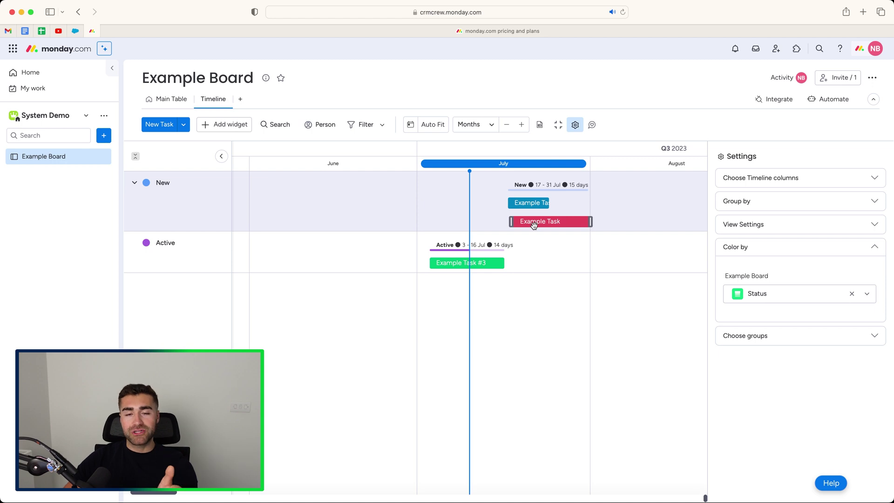
{"action": "left_click", "coordinate": [173, 99]}
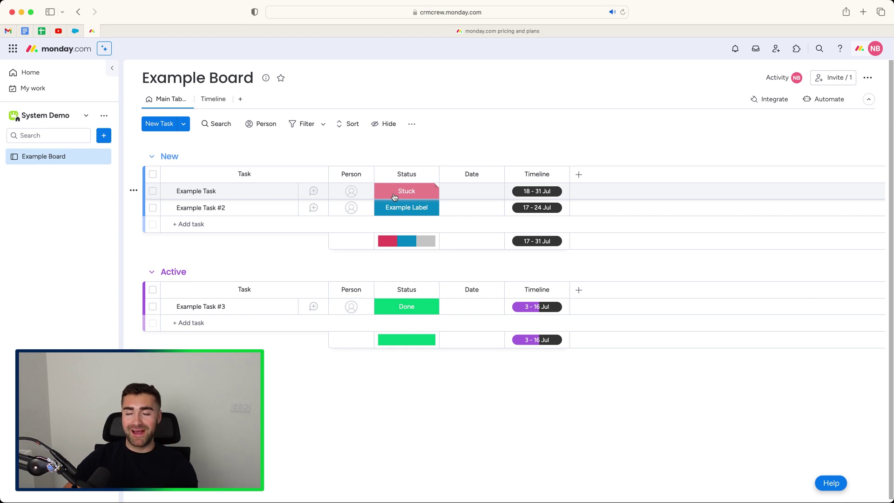
Set Example Task's status to Working on it and check it on the Timeline.
{"action": "left_click", "coordinate": [394, 196]}
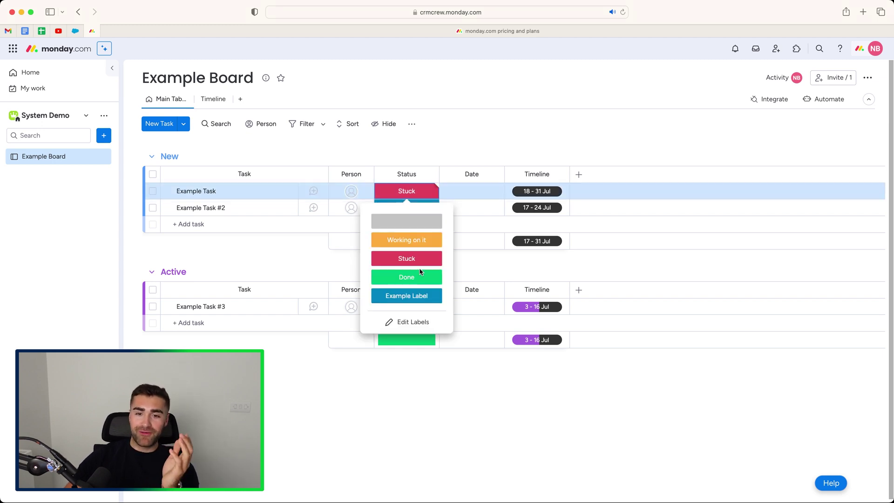
{"action": "left_click", "coordinate": [407, 238]}
{"action": "left_click", "coordinate": [211, 100]}
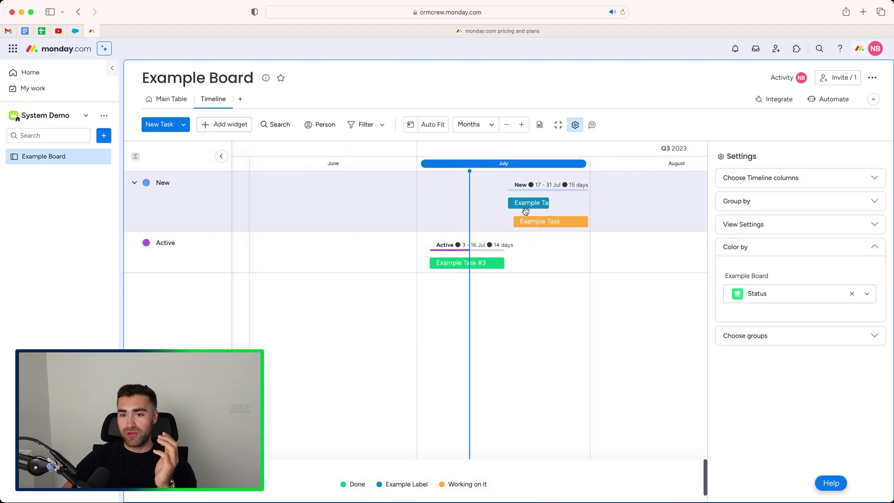
{"action": "left_click", "coordinate": [165, 100]}
Recolour the Working on it label aquamarine, then keep the timeline coloured by Status.
{"action": "left_click", "coordinate": [394, 192]}
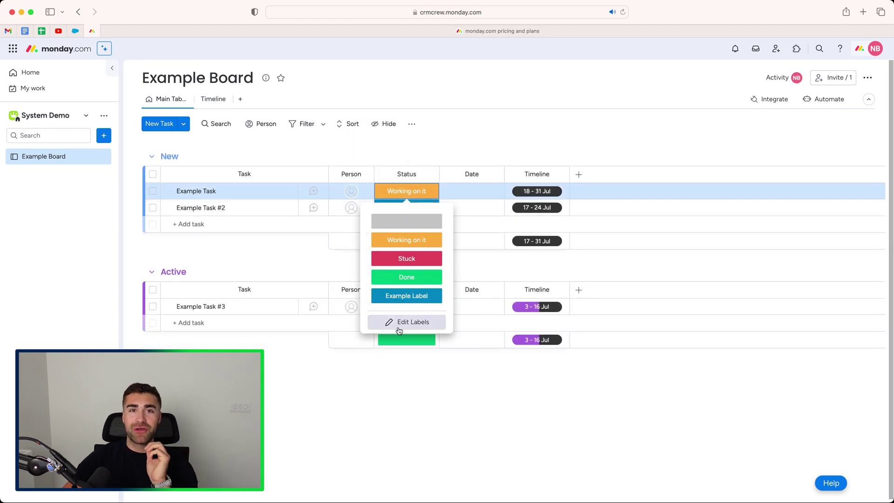
{"action": "left_click", "coordinate": [399, 319]}
{"action": "left_click", "coordinate": [378, 240]}
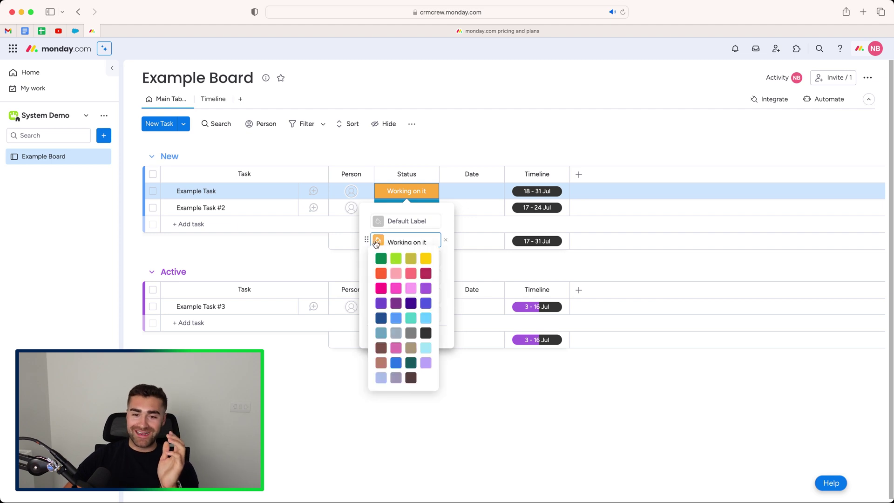
{"action": "left_click", "coordinate": [411, 319]}
{"action": "left_click", "coordinate": [407, 340]}
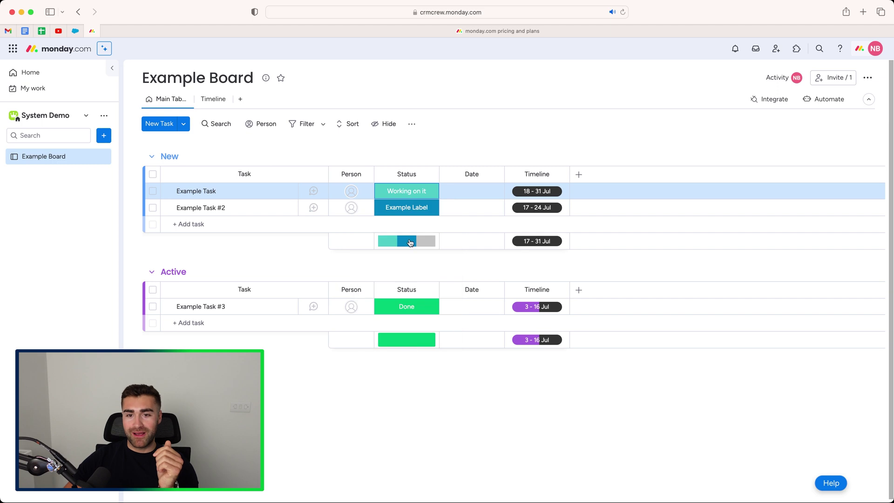
{"action": "left_click", "coordinate": [213, 98]}
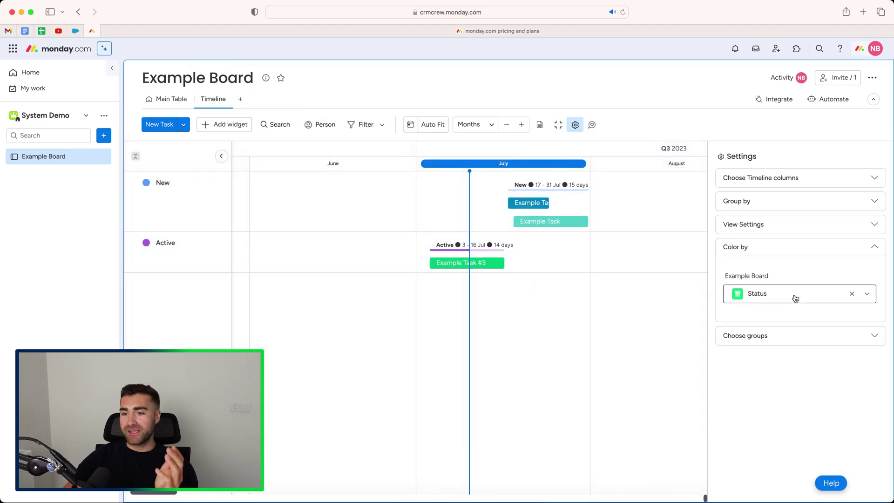
{"action": "left_click", "coordinate": [786, 298]}
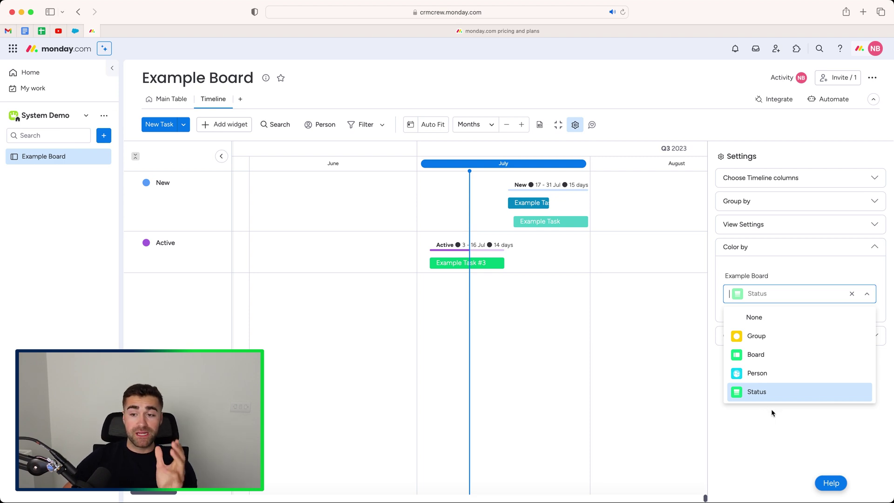
{"action": "left_click", "coordinate": [764, 260]}
{"action": "left_click", "coordinate": [750, 336]}
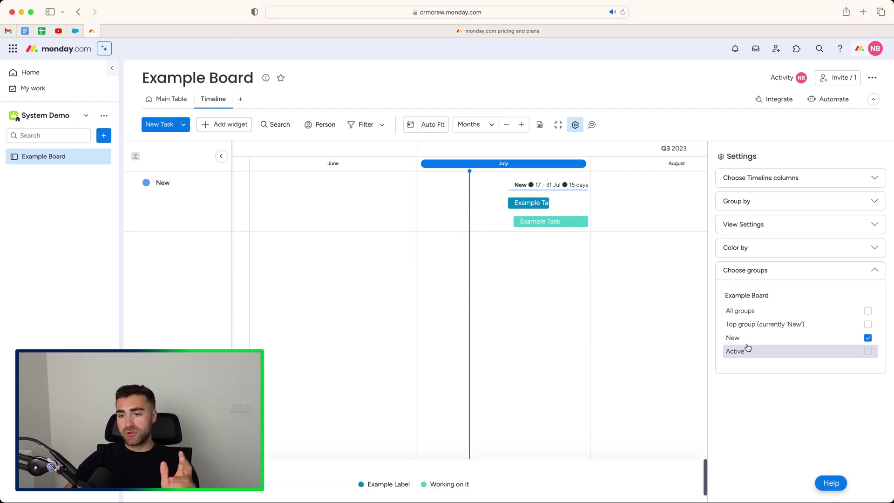
Tick the Active group under Choose groups and close the timeline Settings.
{"action": "left_click", "coordinate": [747, 352]}
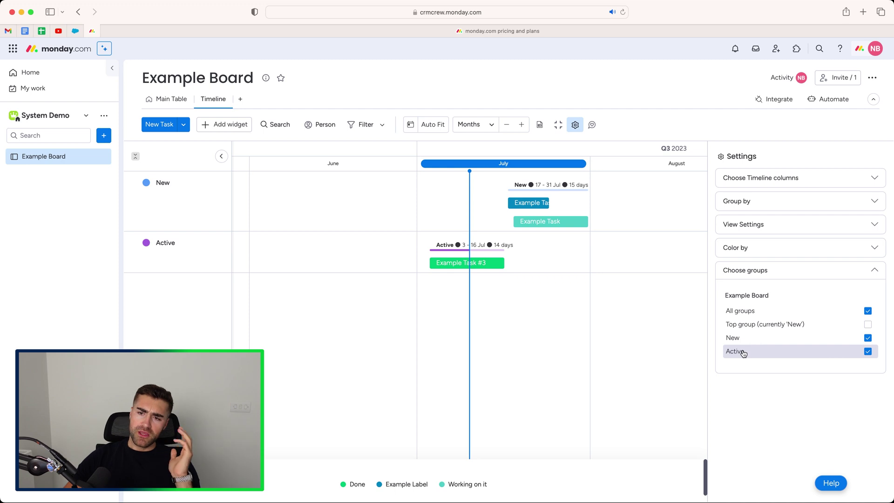
{"action": "left_click", "coordinate": [573, 125]}
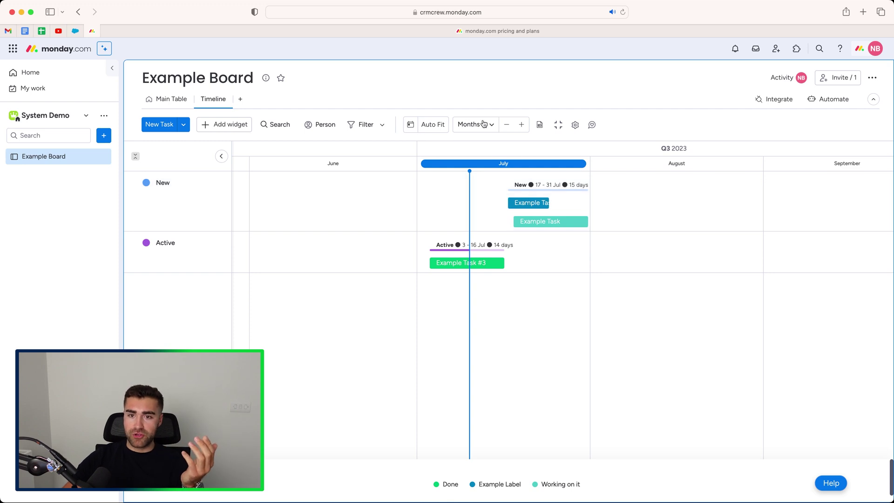
Zoom the timeline out to the whole year and back in.
{"action": "left_click", "coordinate": [463, 125]}
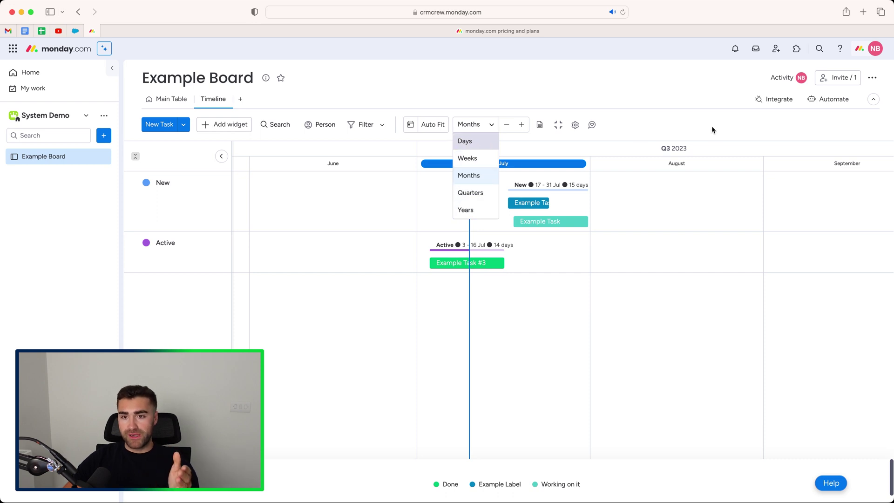
{"action": "left_click", "coordinate": [618, 122]}
{"action": "left_click", "coordinate": [506, 124]}
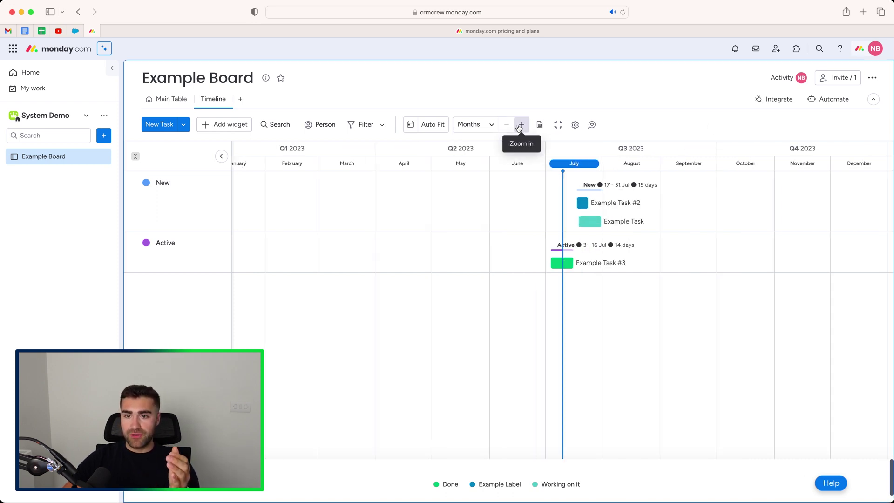
{"action": "left_click", "coordinate": [521, 124]}
Try the Years scale across several years and the 2023 quarters, then the Days scale.
{"action": "left_click", "coordinate": [488, 125]}
{"action": "left_click", "coordinate": [466, 209]}
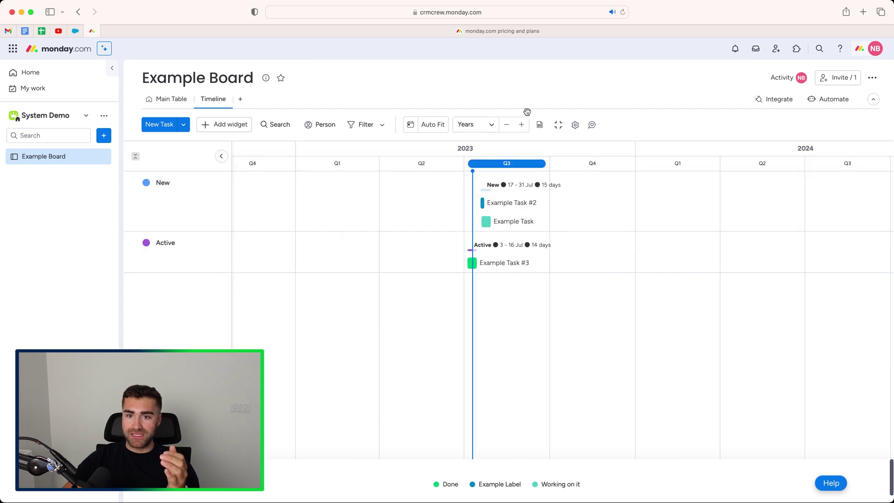
{"action": "left_click", "coordinate": [504, 125]}
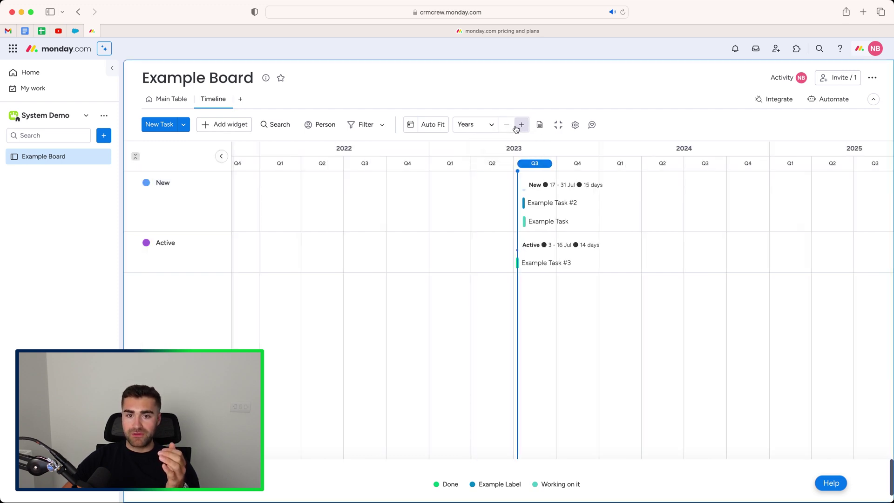
{"action": "left_click", "coordinate": [520, 124]}
{"action": "left_click", "coordinate": [486, 126]}
{"action": "left_click", "coordinate": [480, 139]}
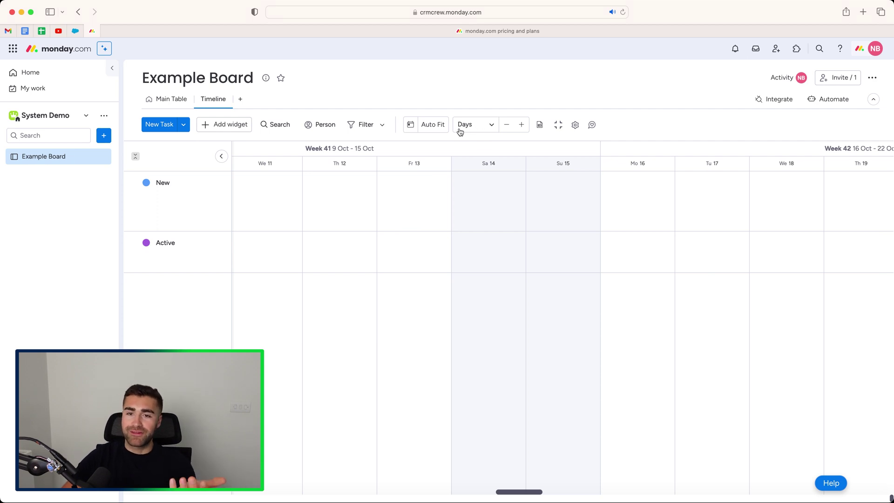
Auto-fit the timeline around all July 2023 tasks by weeks and centre it on today.
{"action": "left_click", "coordinate": [432, 125]}
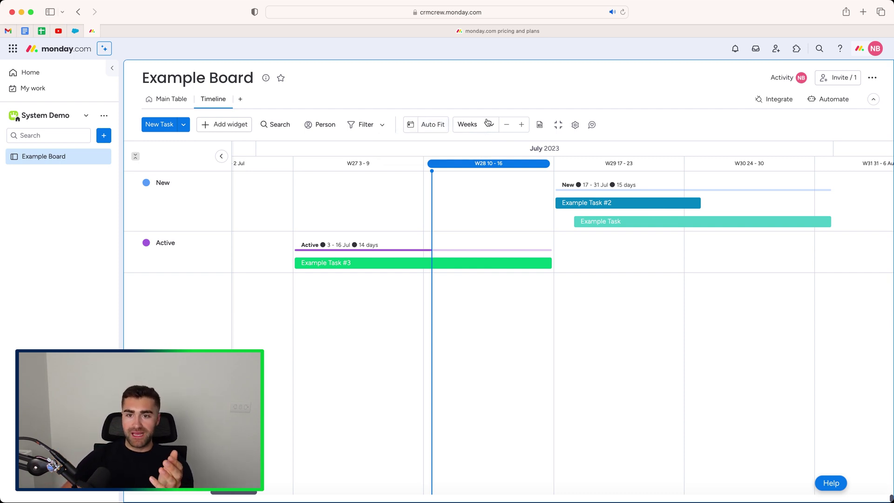
{"action": "scroll", "coordinate": [566, 213], "scroll_direction": "right", "scroll_amount": 10}
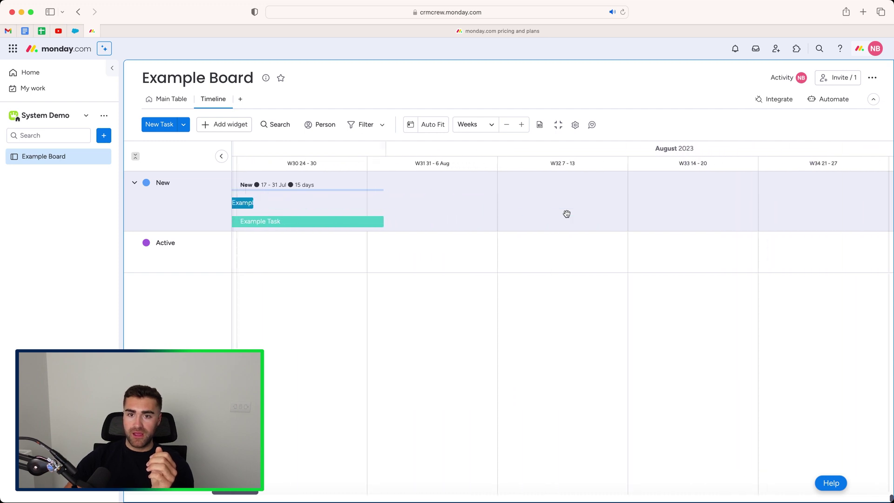
{"action": "left_click", "coordinate": [431, 126]}
{"action": "left_click", "coordinate": [467, 124]}
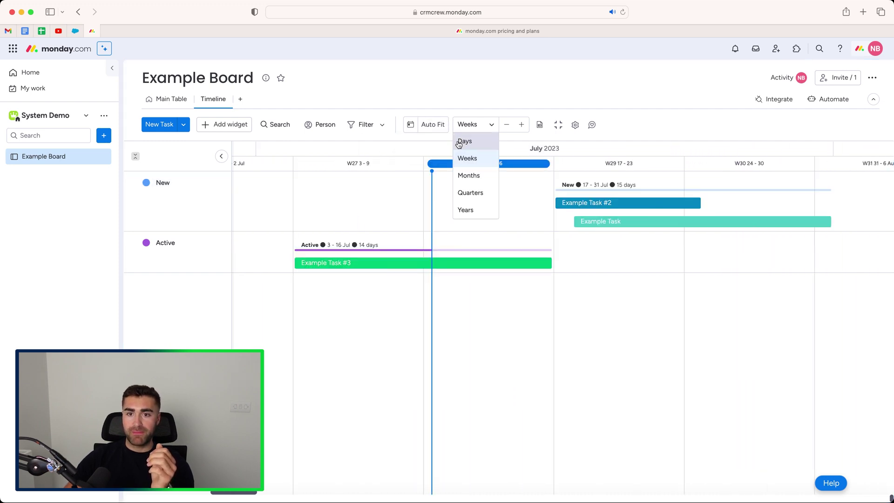
{"action": "left_click", "coordinate": [466, 142]}
{"action": "left_click", "coordinate": [436, 123]}
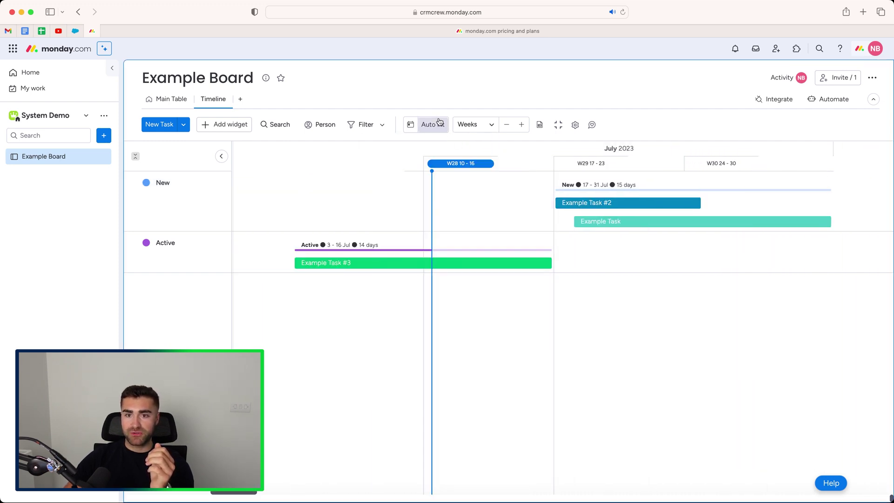
{"action": "left_click", "coordinate": [410, 126]}
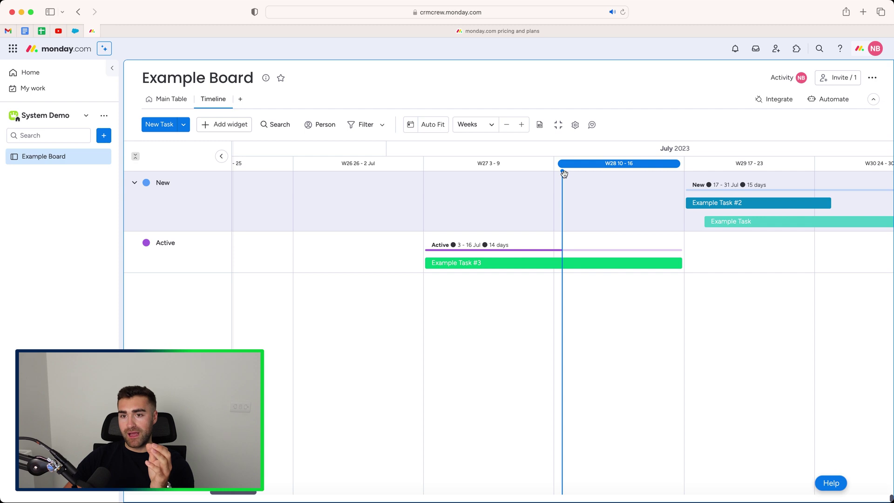
{"action": "mouse_move", "coordinate": [561, 200]}
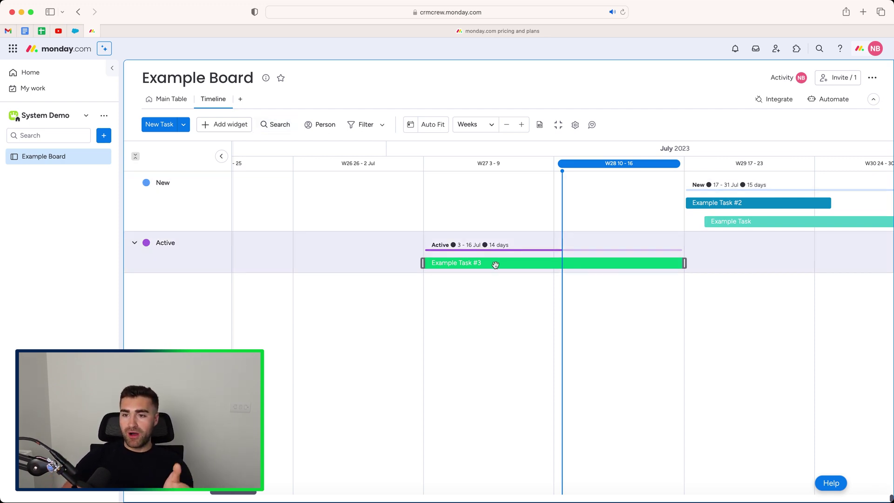
{"action": "scroll", "coordinate": [495, 264], "scroll_direction": "right", "scroll_amount": 5}
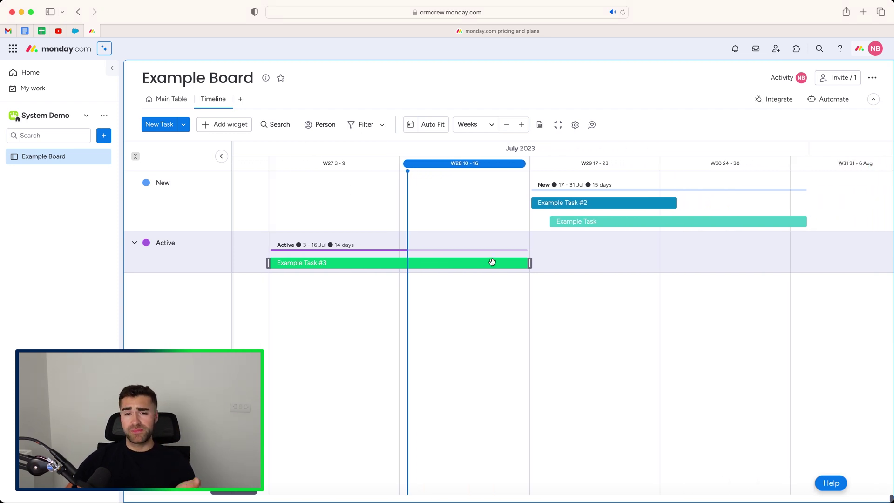
Move Example Task #3 later to 12–25 Jul.
{"action": "left_click", "coordinate": [492, 262]}
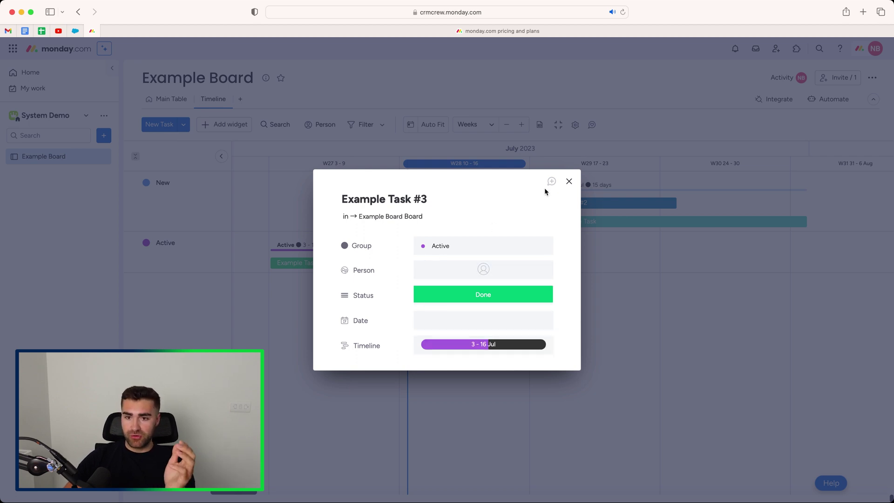
{"action": "left_click", "coordinate": [569, 181]}
{"action": "left_click_drag", "start_coordinate": [356, 265], "coordinate": [524, 262]}
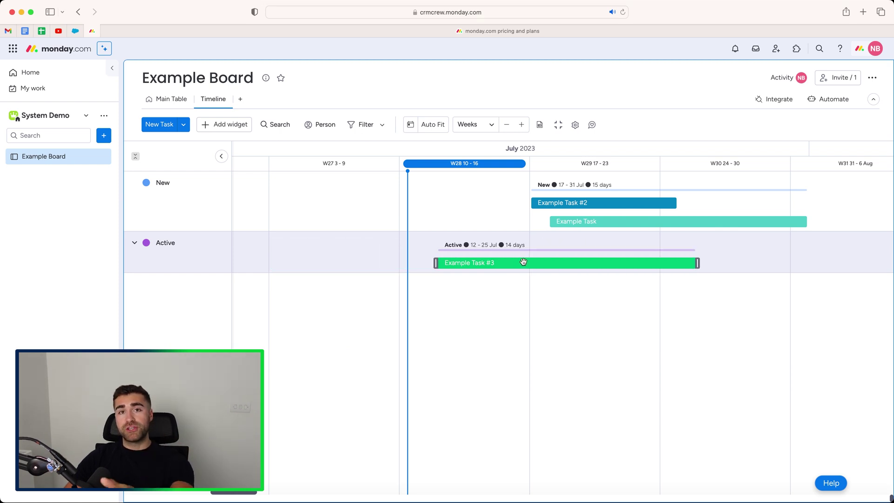
Shorten Example Task #3 so it ends on 18 Jul.
{"action": "left_click", "coordinate": [523, 262]}
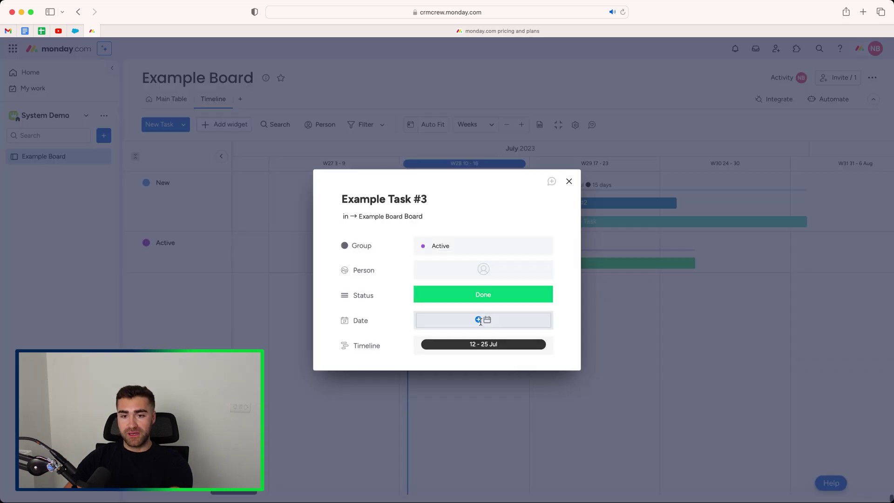
{"action": "left_click", "coordinate": [569, 181]}
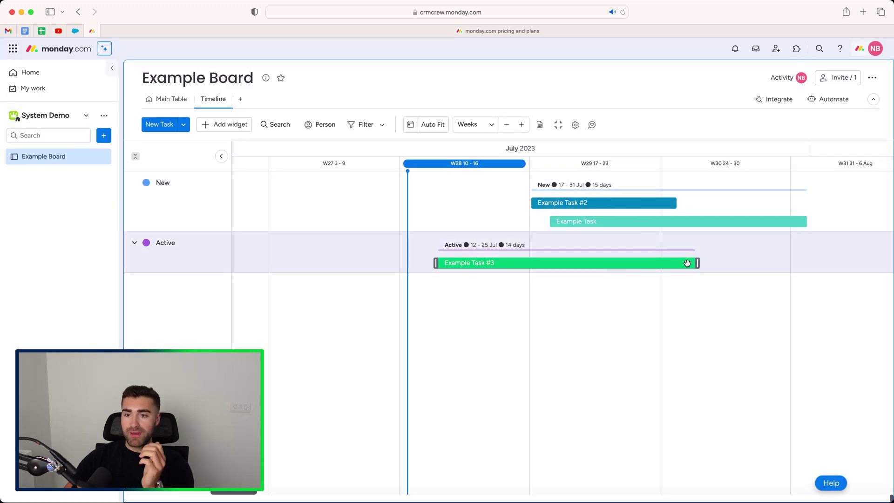
{"action": "left_click_drag", "start_coordinate": [695, 264], "coordinate": [696, 265]}
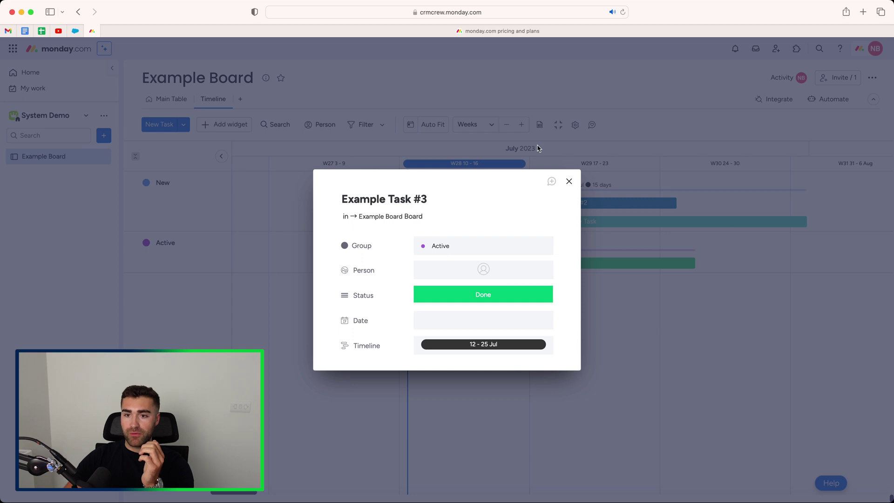
{"action": "left_click", "coordinate": [569, 180]}
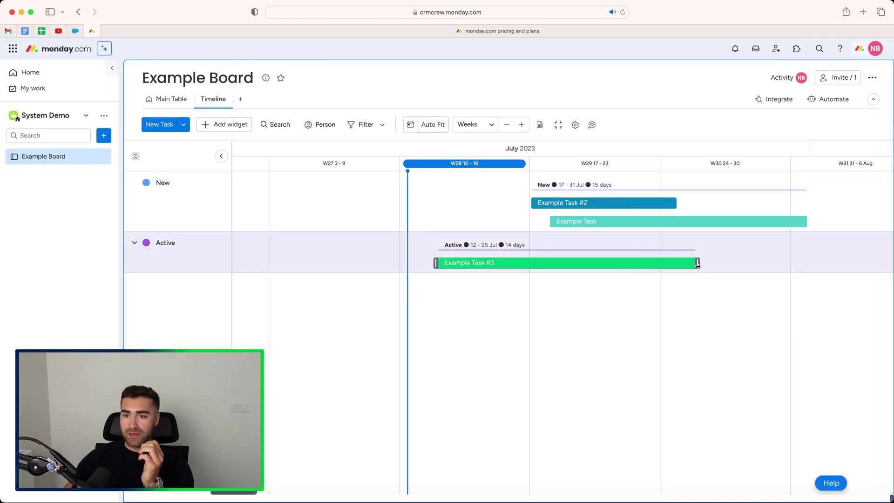
{"action": "left_click_drag", "start_coordinate": [698, 264], "coordinate": [567, 264]}
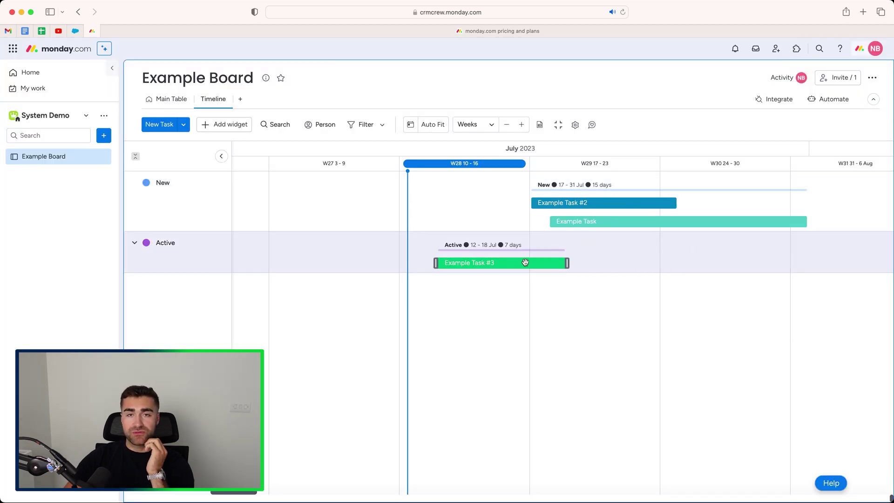
Move Example Task #3 earlier to span 5–11 Jul.
{"action": "left_click", "coordinate": [513, 266]}
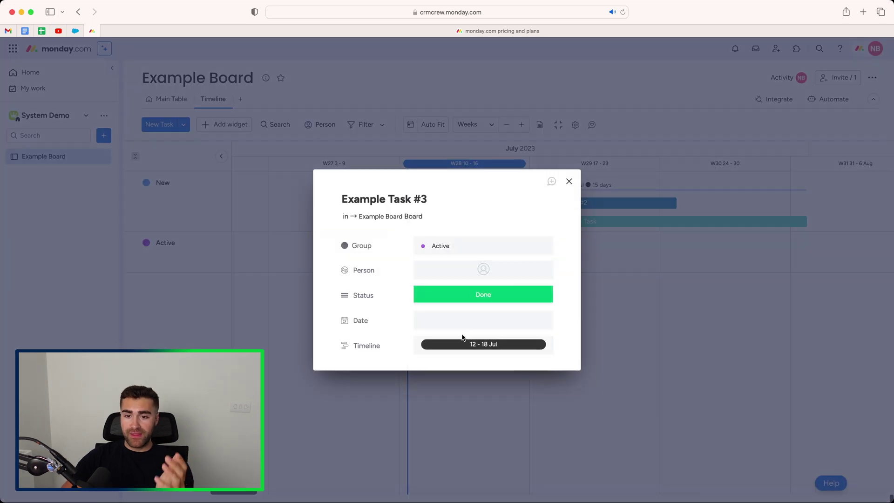
{"action": "left_click", "coordinate": [568, 182]}
{"action": "left_click_drag", "start_coordinate": [556, 263], "coordinate": [433, 248]}
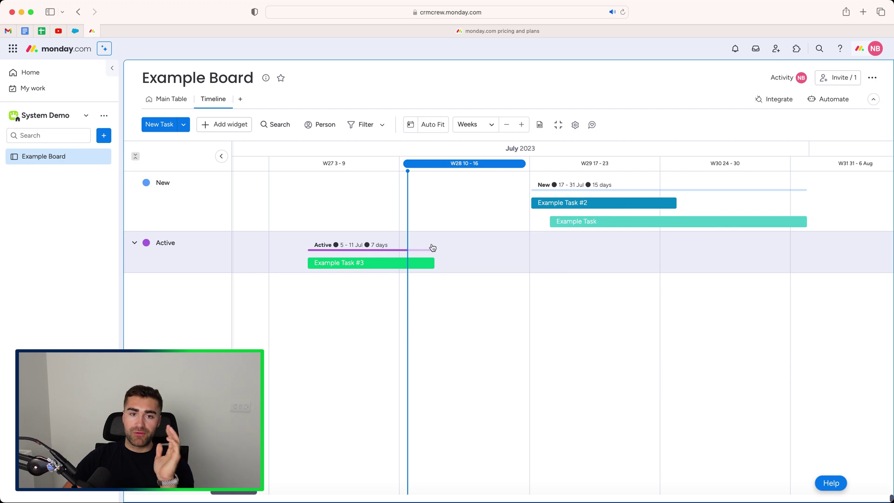
{"action": "left_click", "coordinate": [168, 99]}
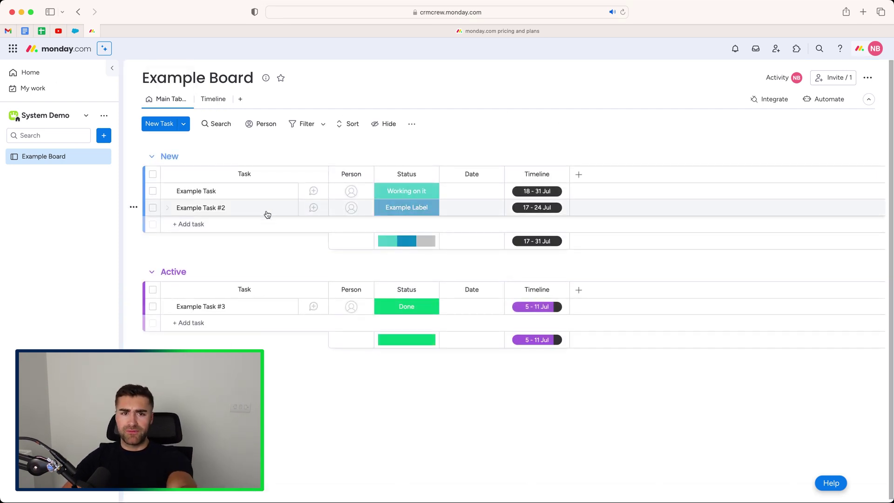
{"action": "left_click", "coordinate": [211, 99]}
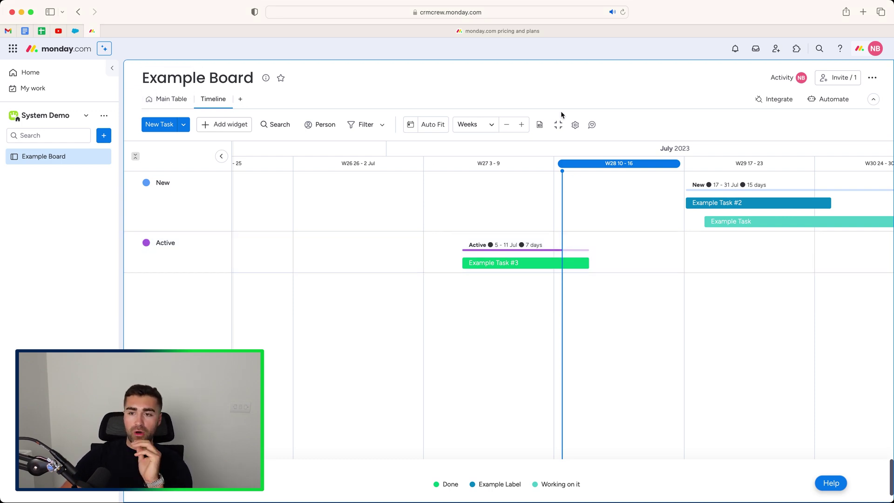
{"action": "left_click", "coordinate": [183, 99]}
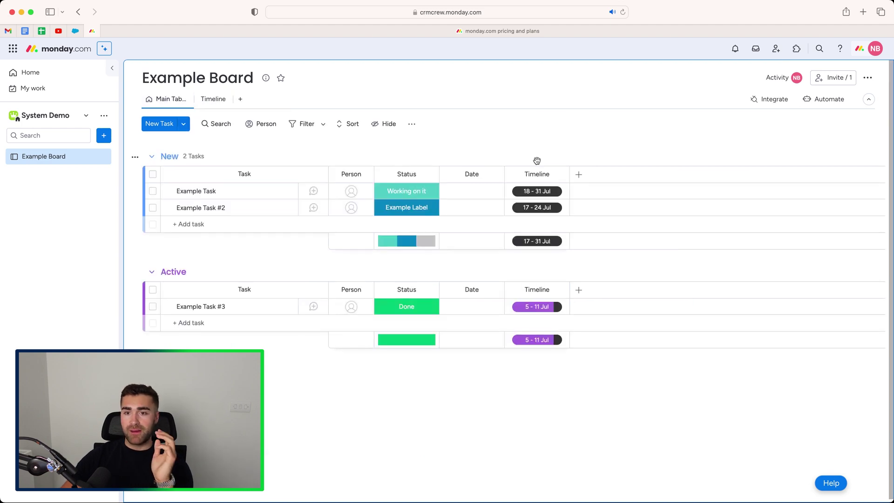
{"action": "left_click", "coordinate": [578, 176]}
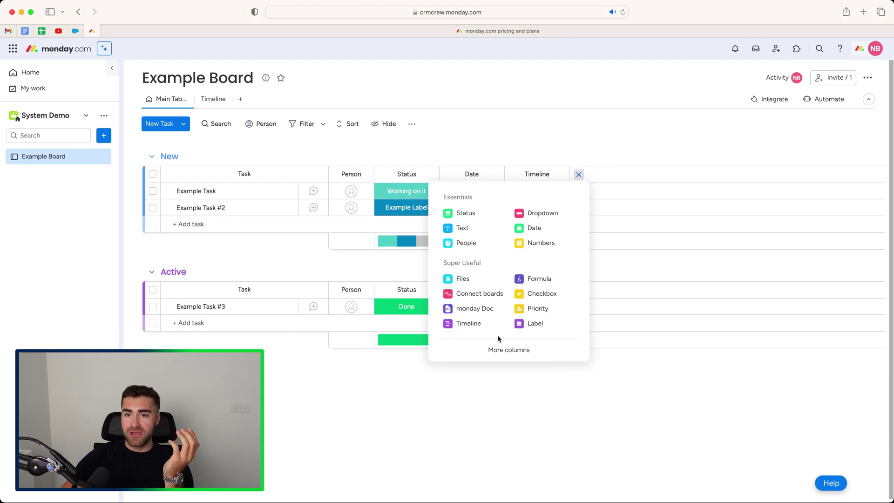
{"action": "left_click", "coordinate": [508, 353]}
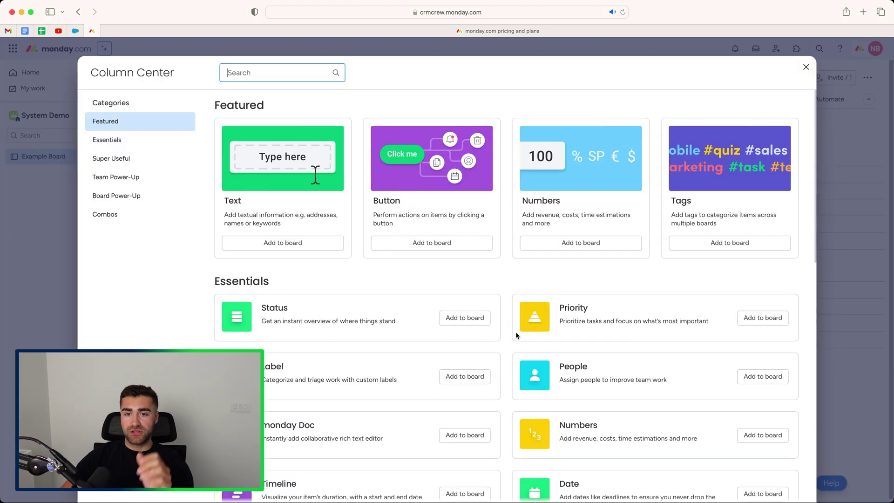
{"action": "type", "text": "timeline"}
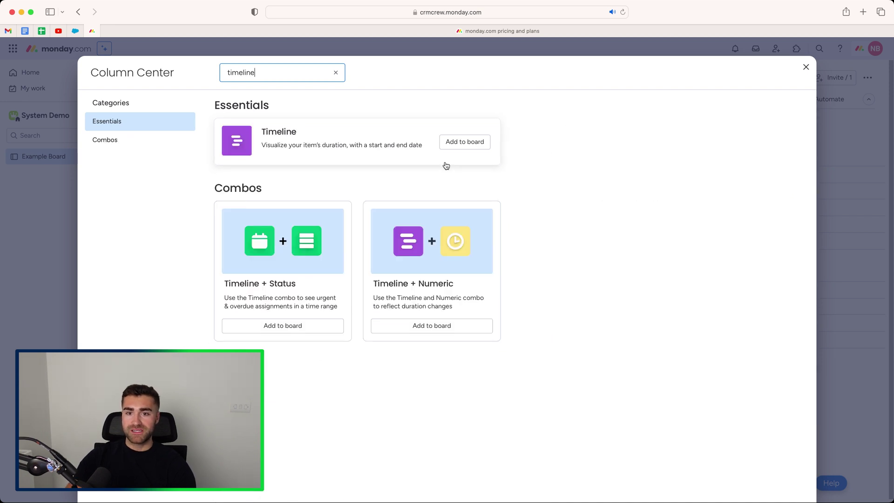
{"action": "left_click", "coordinate": [456, 146]}
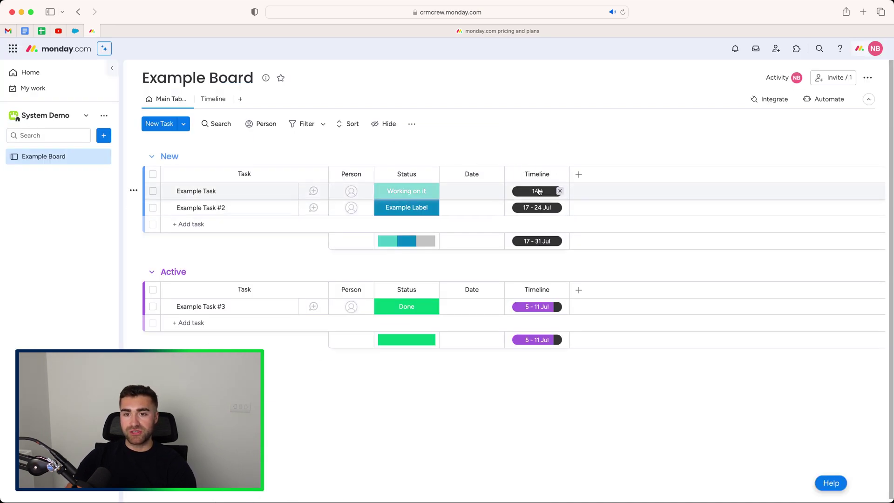
Check the Timeline view's settings panel without changing anything.
{"action": "left_click", "coordinate": [208, 101]}
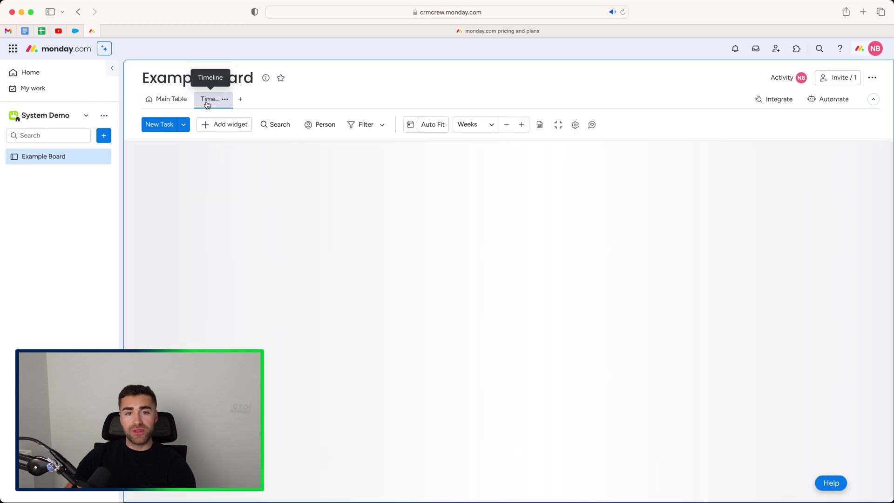
{"action": "left_click", "coordinate": [577, 125]}
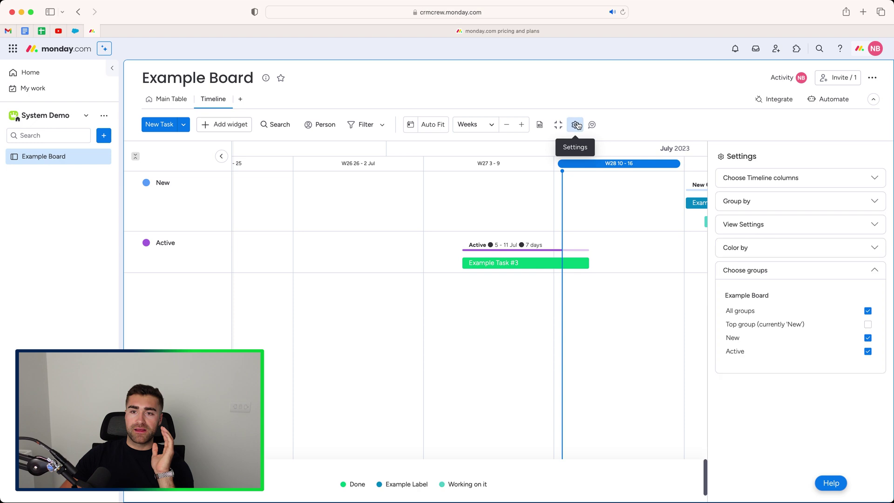
{"action": "left_click", "coordinate": [578, 126]}
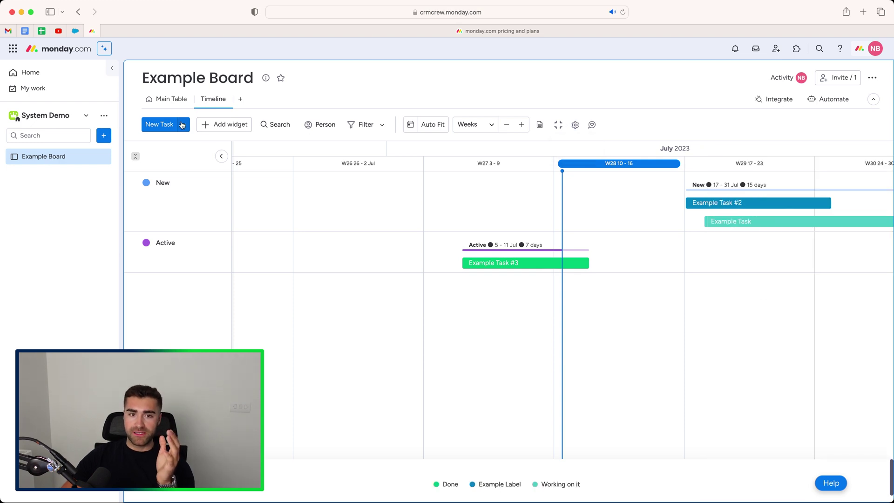
In Main Table, date Example Task 12 Jul, Example Task #2 21 Jul, Example Task #3 26 Jul.
{"action": "left_click", "coordinate": [172, 99]}
{"action": "left_click", "coordinate": [481, 188]}
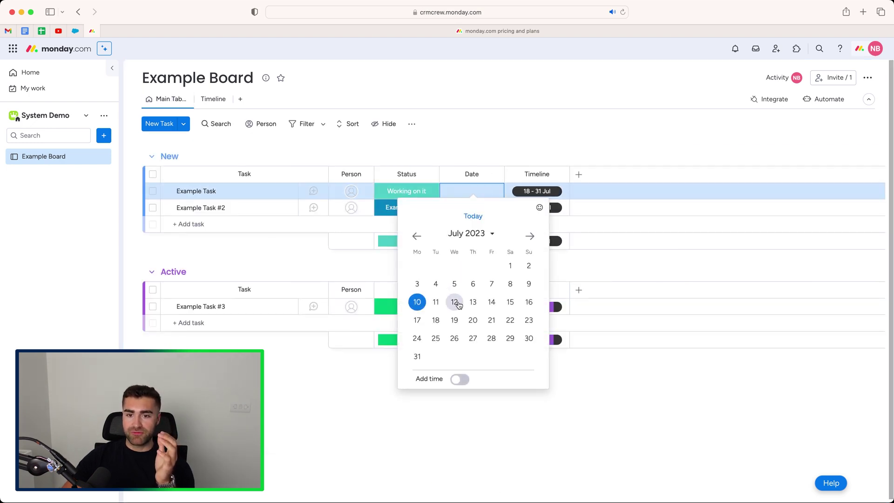
{"action": "left_click", "coordinate": [455, 247]}
{"action": "left_click", "coordinate": [472, 209]}
{"action": "left_click", "coordinate": [490, 337]}
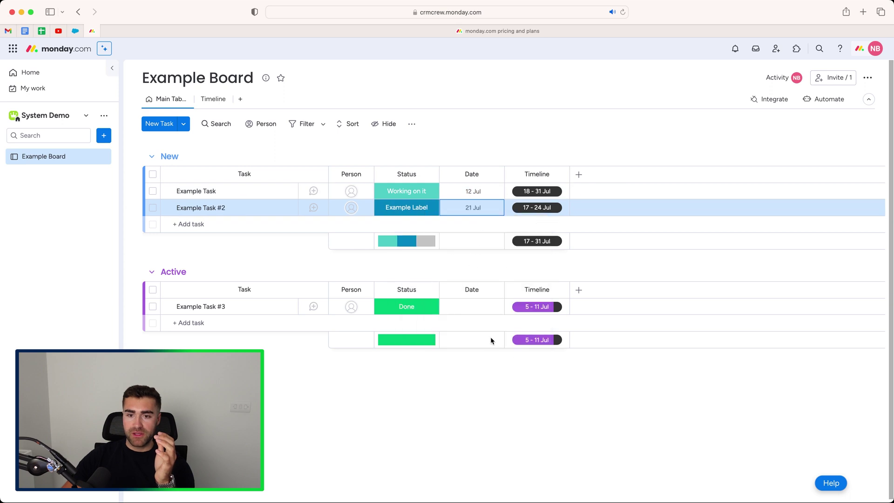
{"action": "left_click", "coordinate": [473, 305]}
{"action": "left_click", "coordinate": [454, 451]}
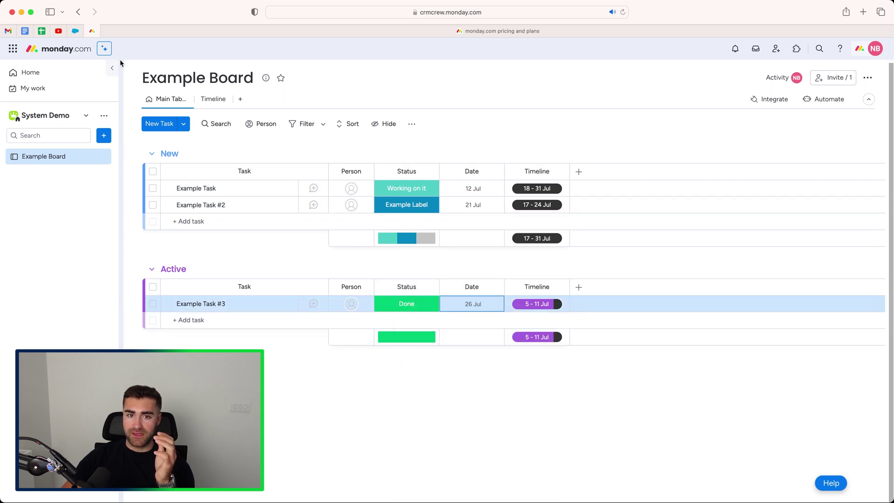
{"action": "left_click", "coordinate": [214, 100]}
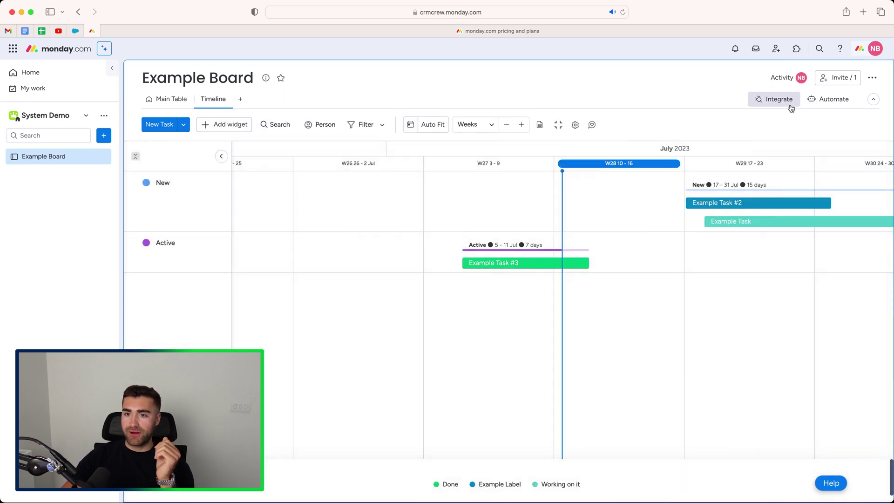
In the timeline settings, check the Date column and uncheck the Timeline column.
{"action": "left_click", "coordinate": [575, 124]}
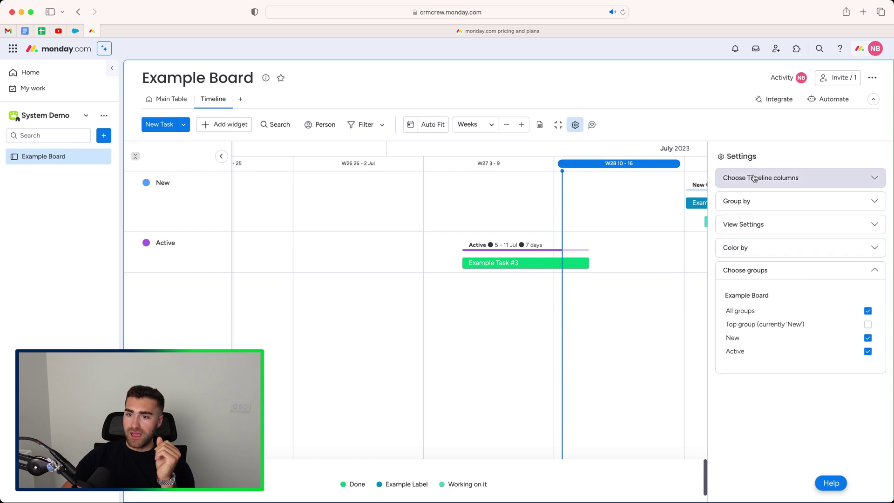
{"action": "left_click", "coordinate": [755, 178]}
{"action": "left_click", "coordinate": [749, 217]}
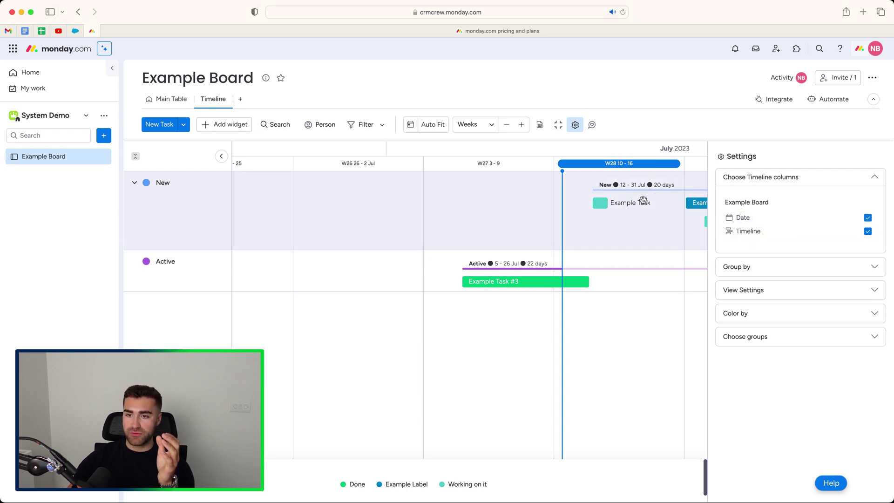
{"action": "scroll", "coordinate": [643, 200], "scroll_direction": "right", "scroll_amount": 10}
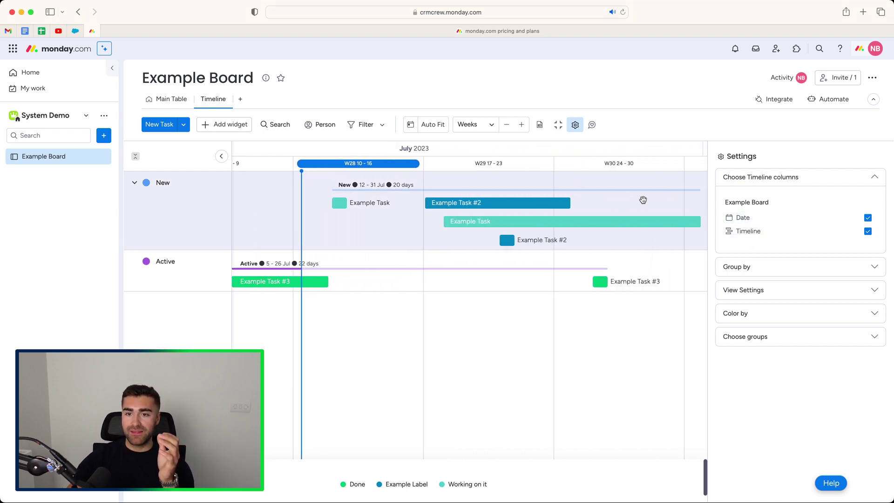
{"action": "left_click", "coordinate": [749, 230]}
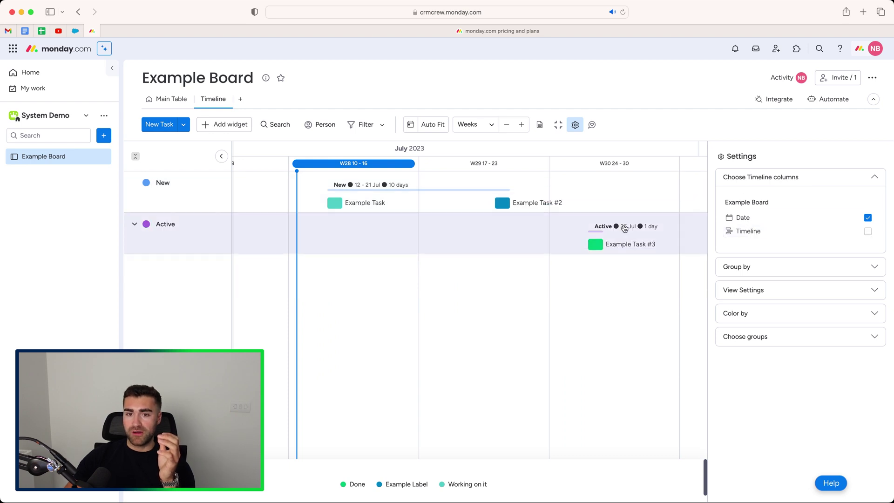